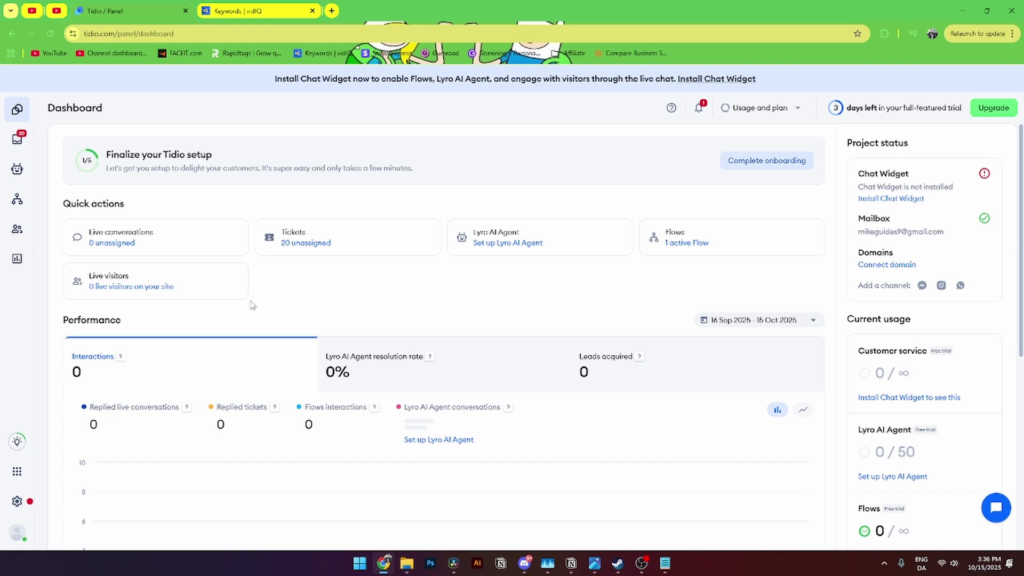
left_click(17, 501)
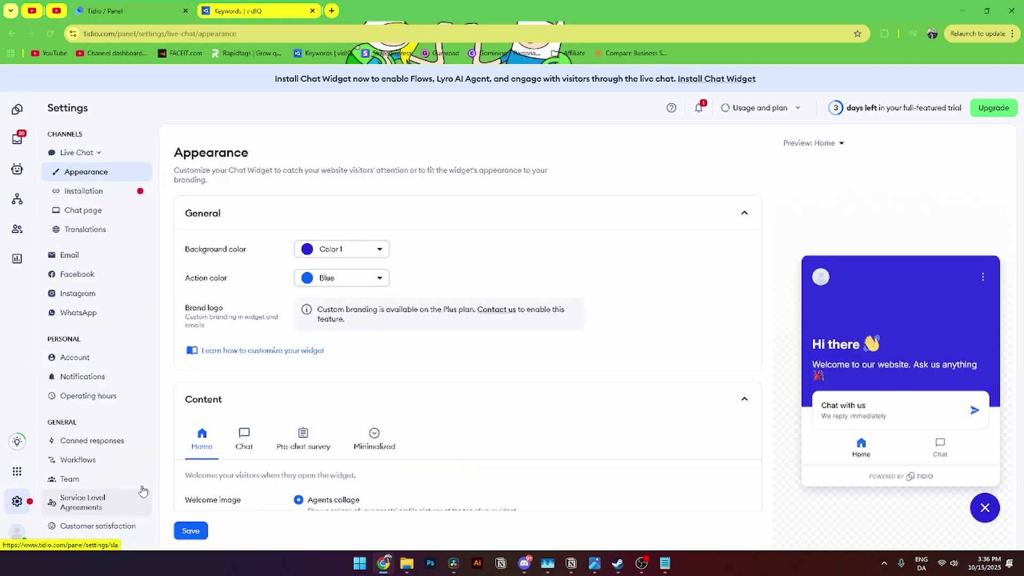
left_click(67, 154)
left_click(98, 154)
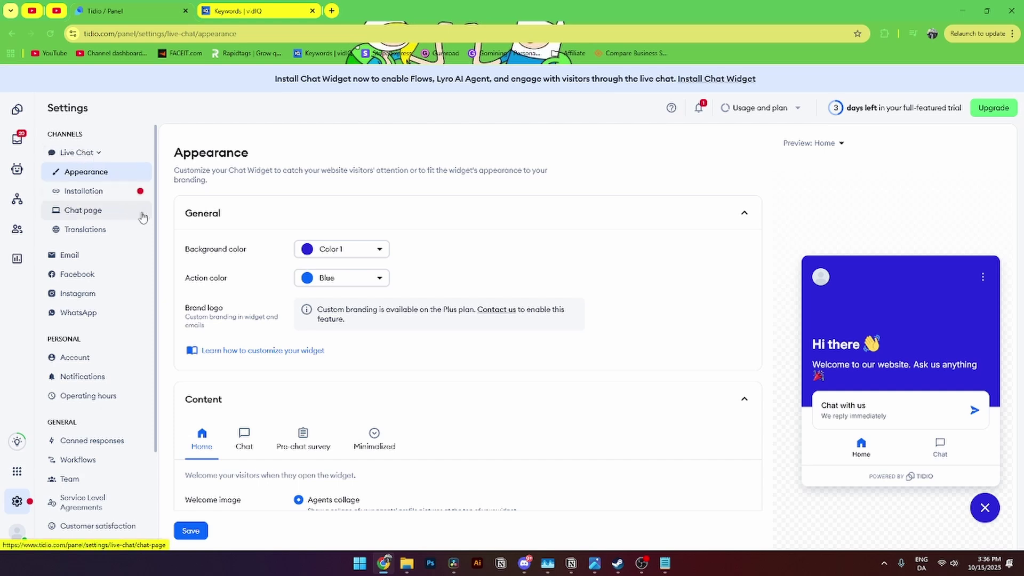
left_click_drag(177, 153, 251, 155)
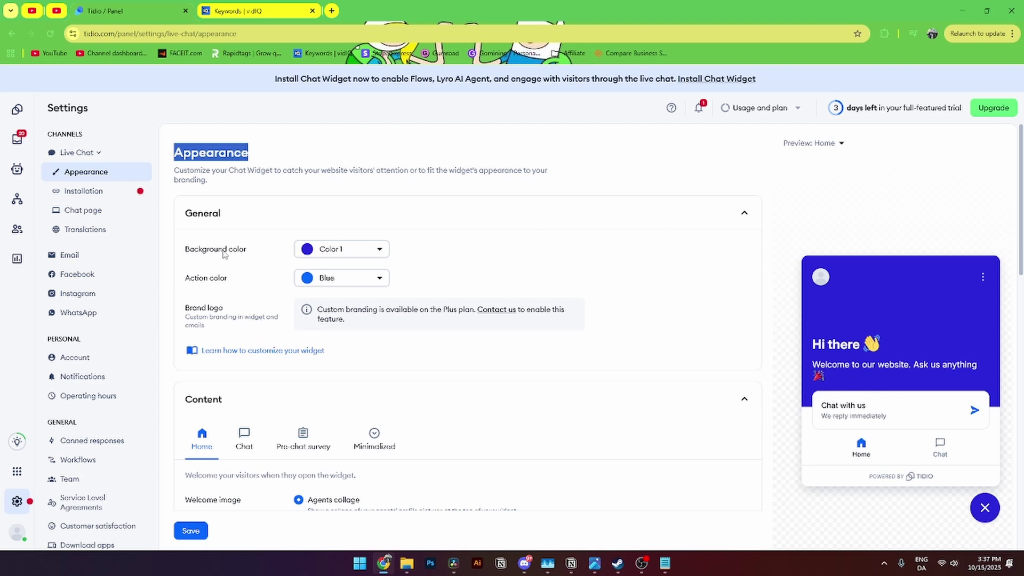
left_click_drag(187, 254, 253, 250)
left_click(344, 249)
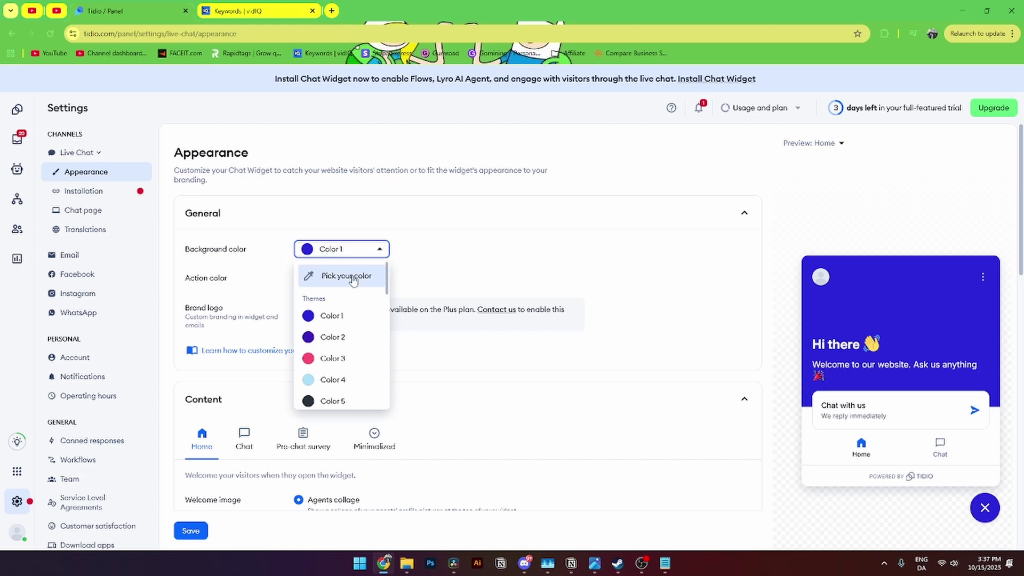
scroll(344, 355, "down", 5)
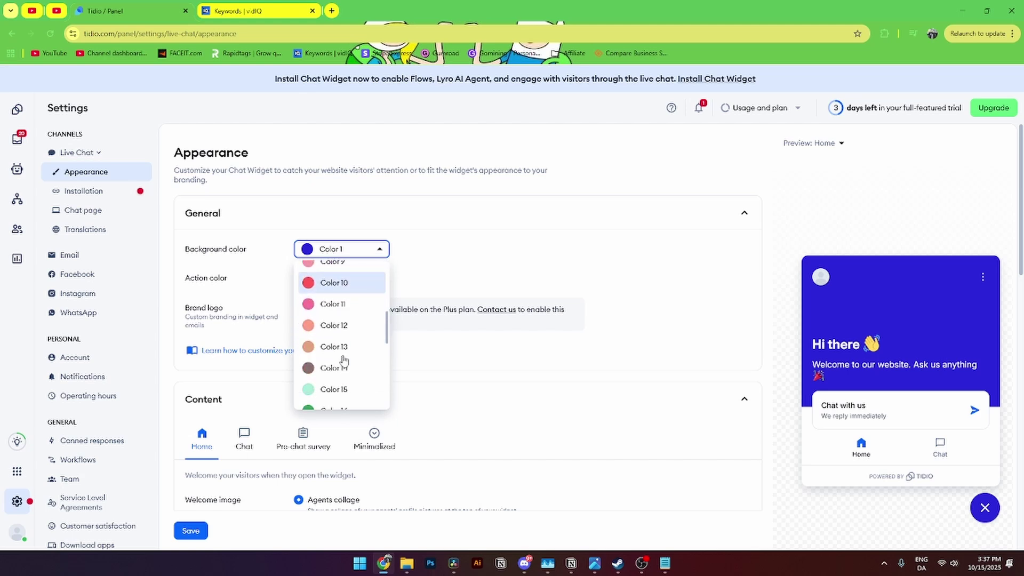
left_click(221, 292)
left_click_drag(188, 281, 235, 282)
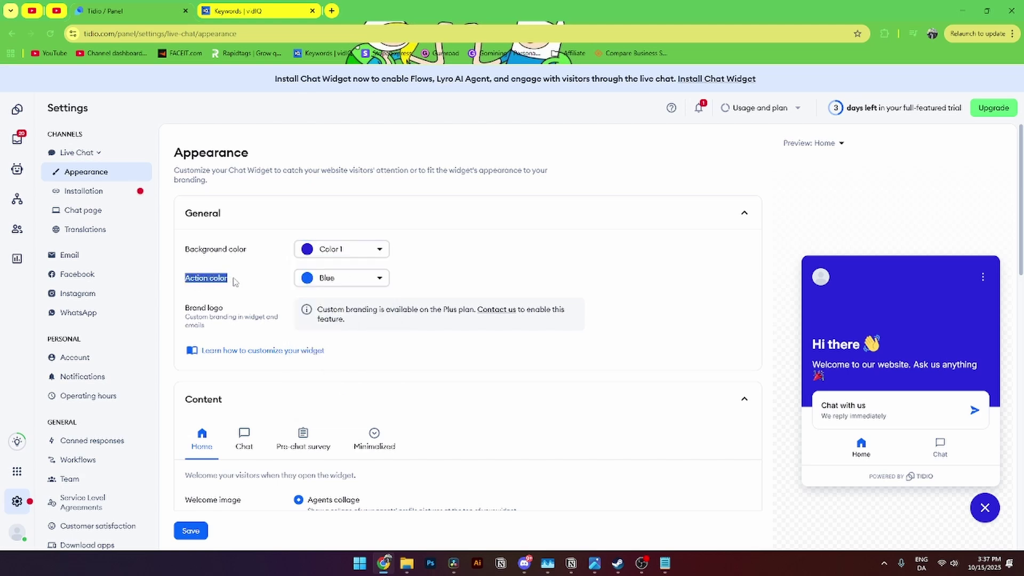
scroll(285, 340, "down", 4)
scroll(221, 251, "up", 1)
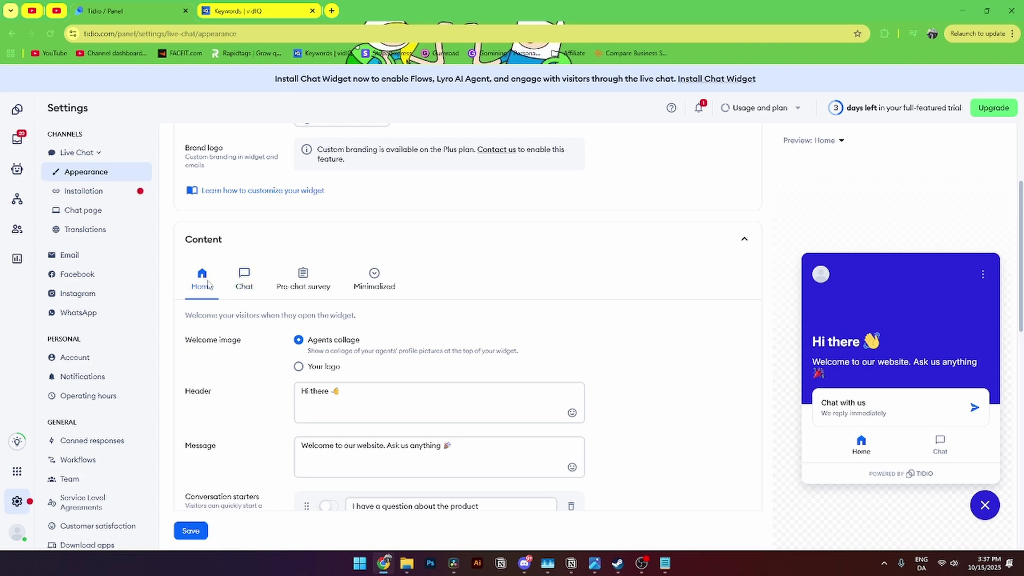
left_click(245, 285)
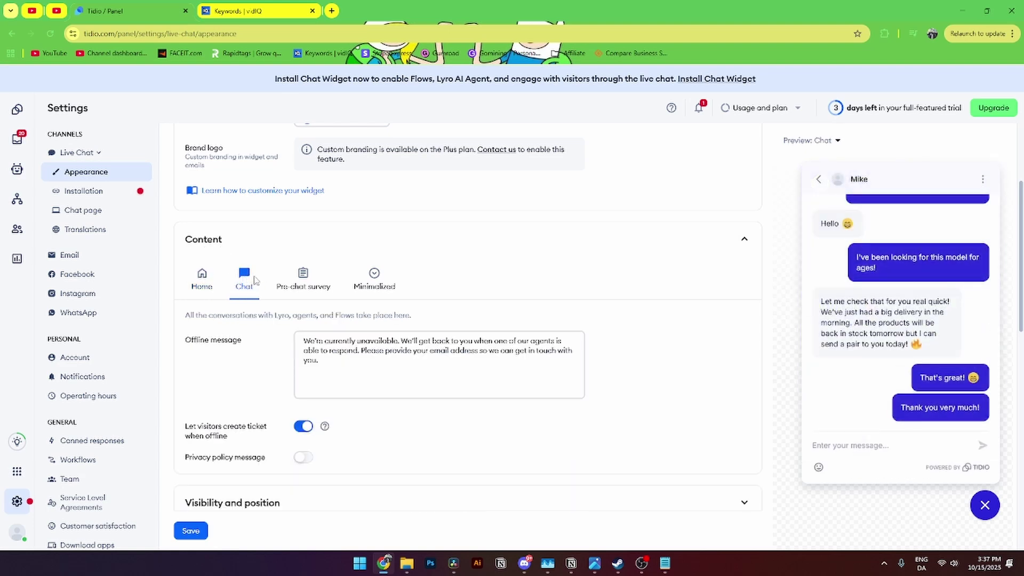
left_click(307, 285)
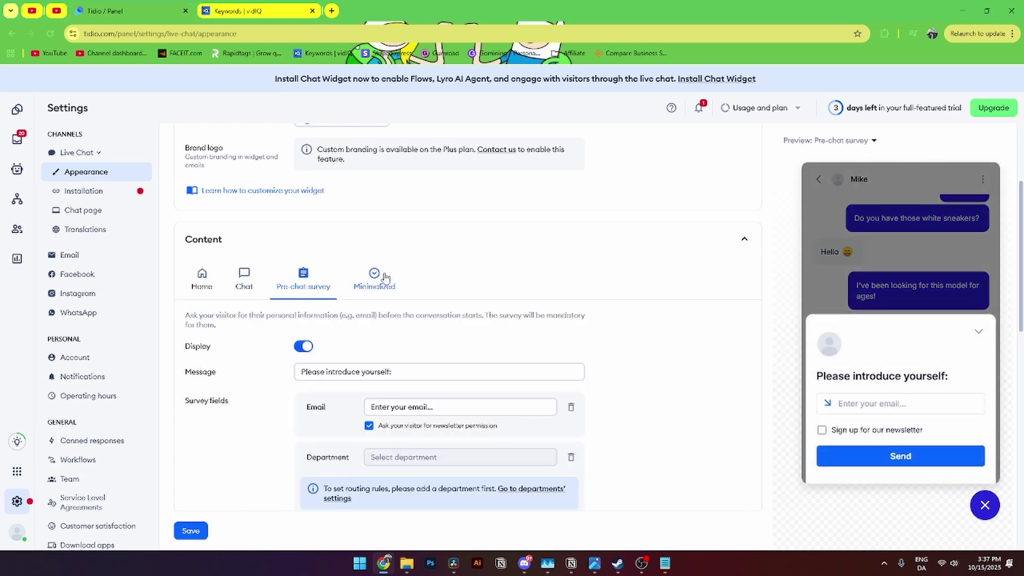
left_click(379, 278)
left_click(202, 281)
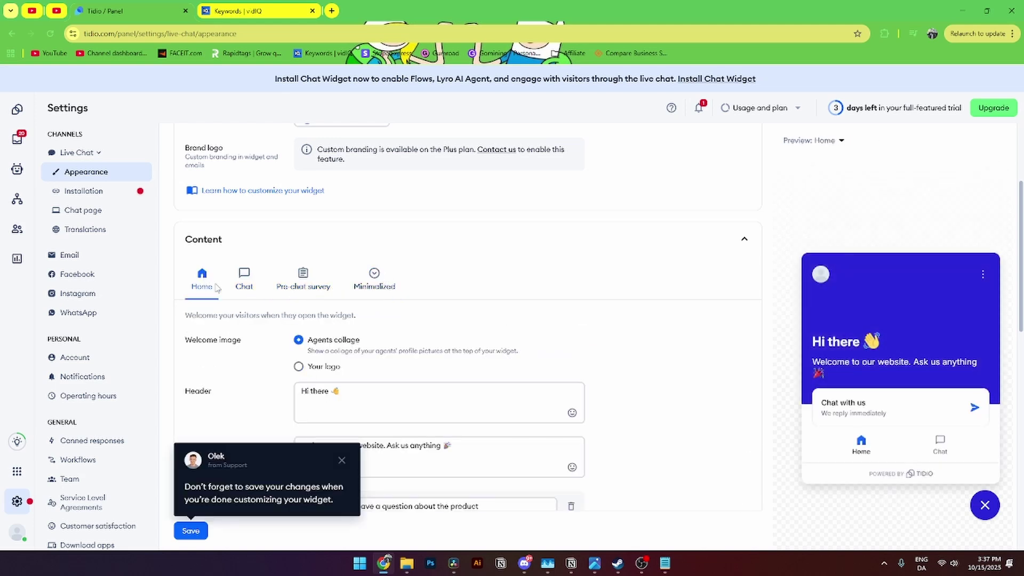
left_click(341, 460)
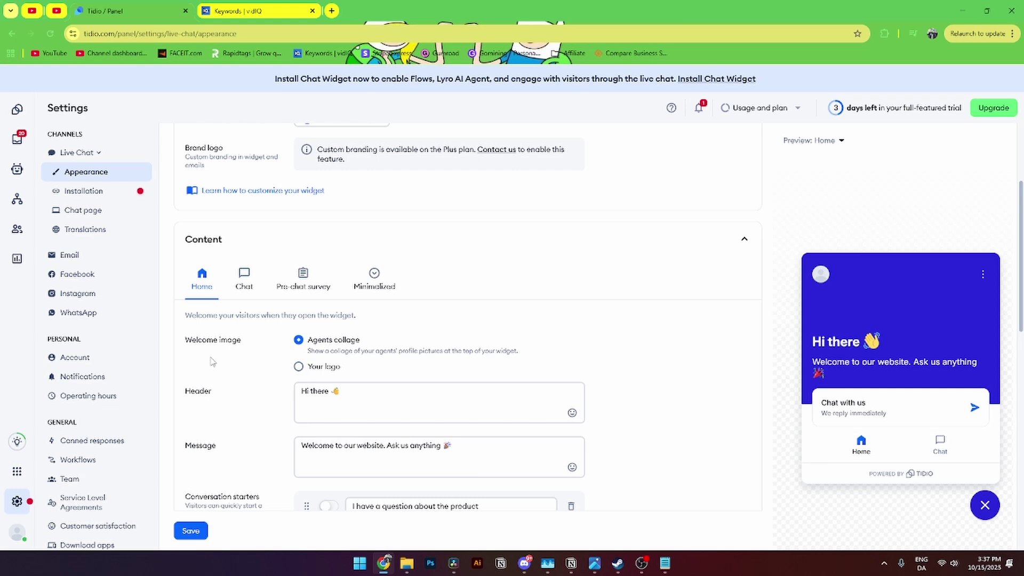
left_click_drag(183, 342, 247, 348)
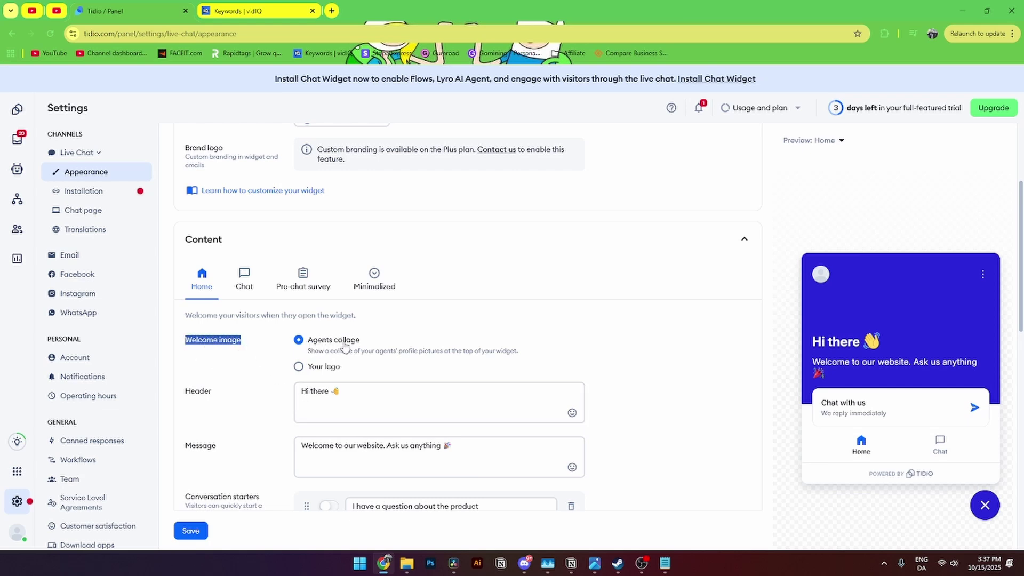
left_click(298, 368)
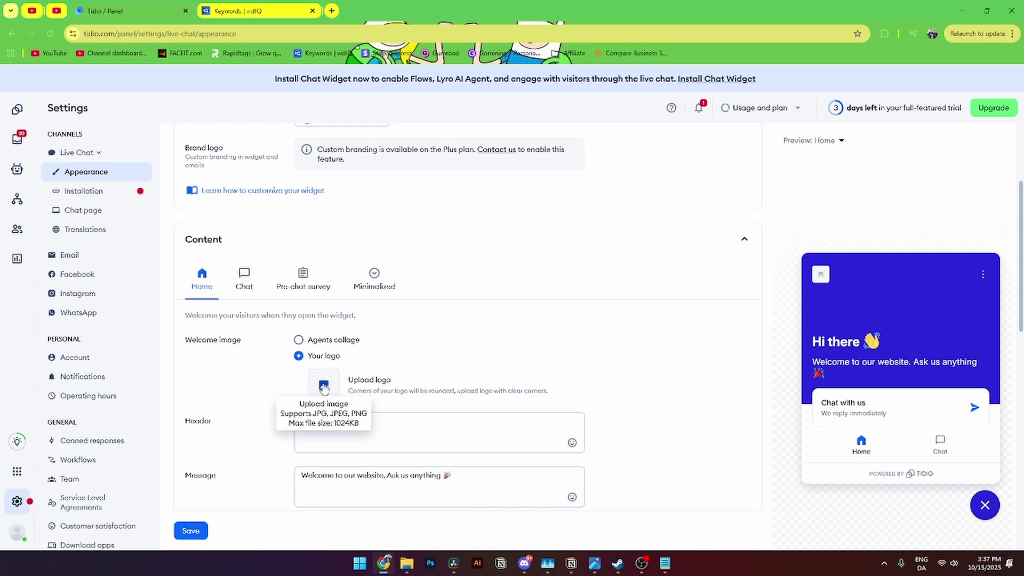
scroll(200, 295, "down", 2)
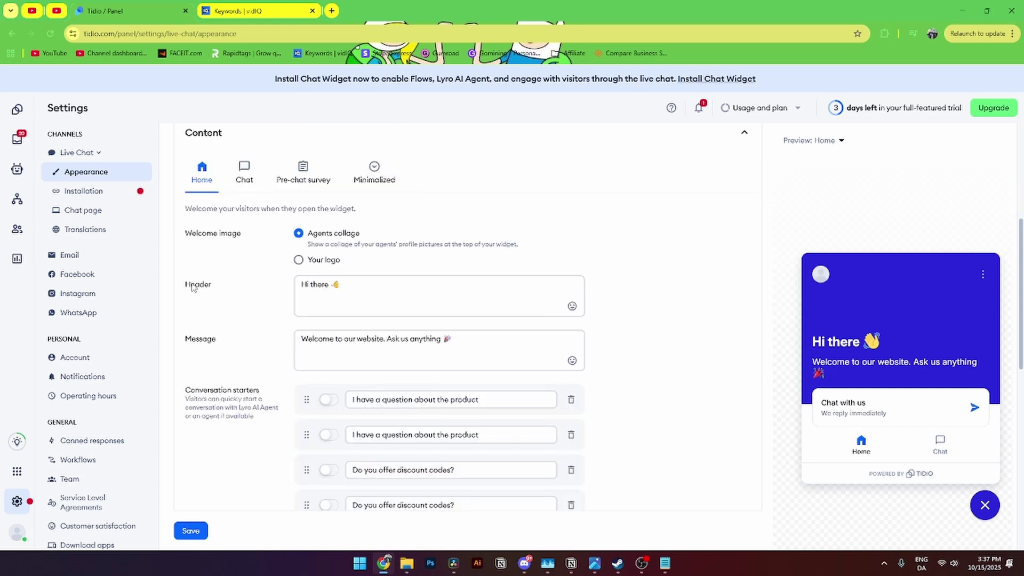
left_click_drag(193, 288, 222, 288)
left_click_drag(351, 285, 294, 280)
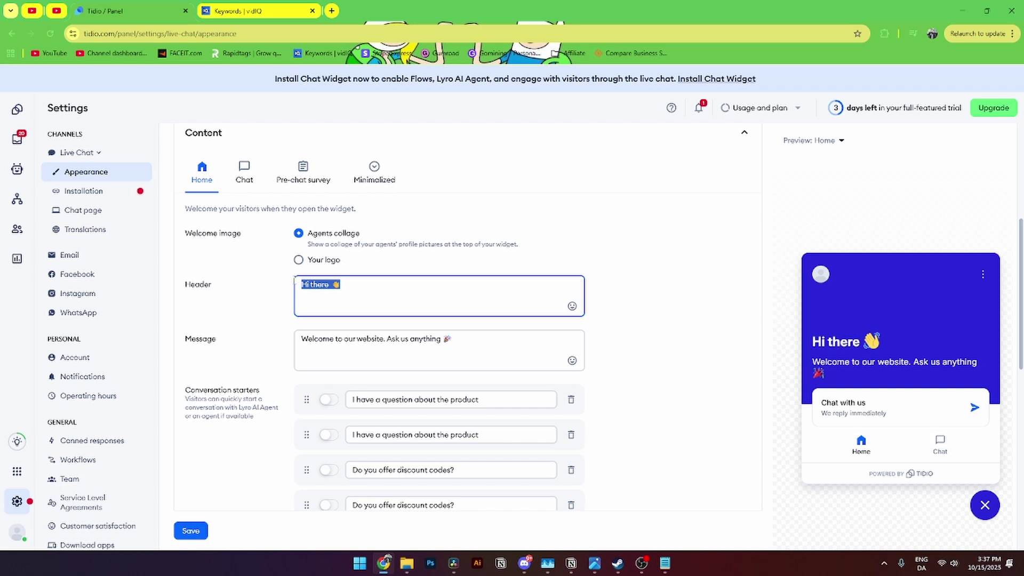
double_click(200, 343)
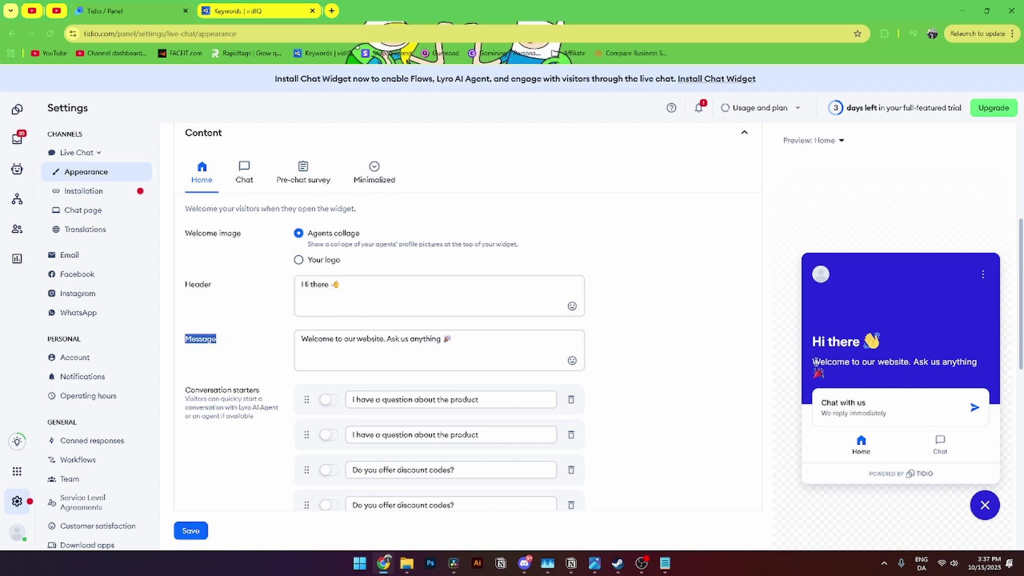
left_click_drag(813, 361, 977, 362)
scroll(219, 380, "down", 2)
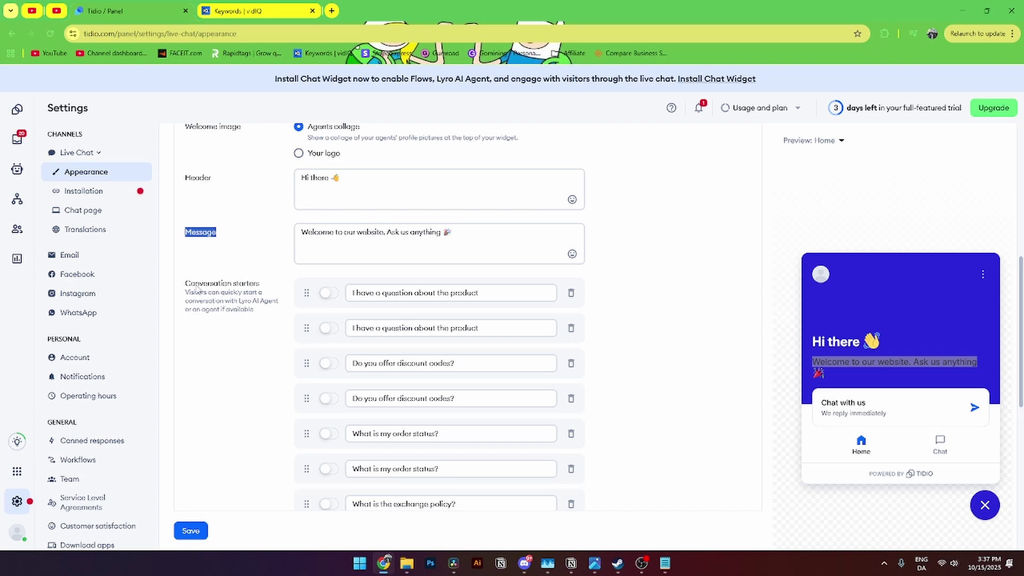
left_click(328, 293)
left_click(327, 328)
left_click(328, 363)
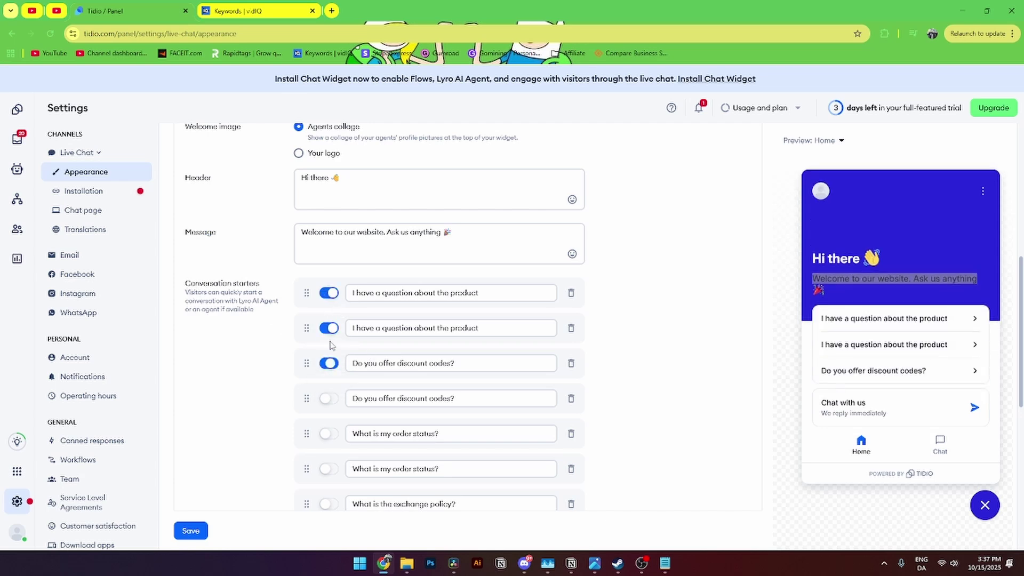
left_click(329, 328)
left_click(328, 293)
left_click(329, 363)
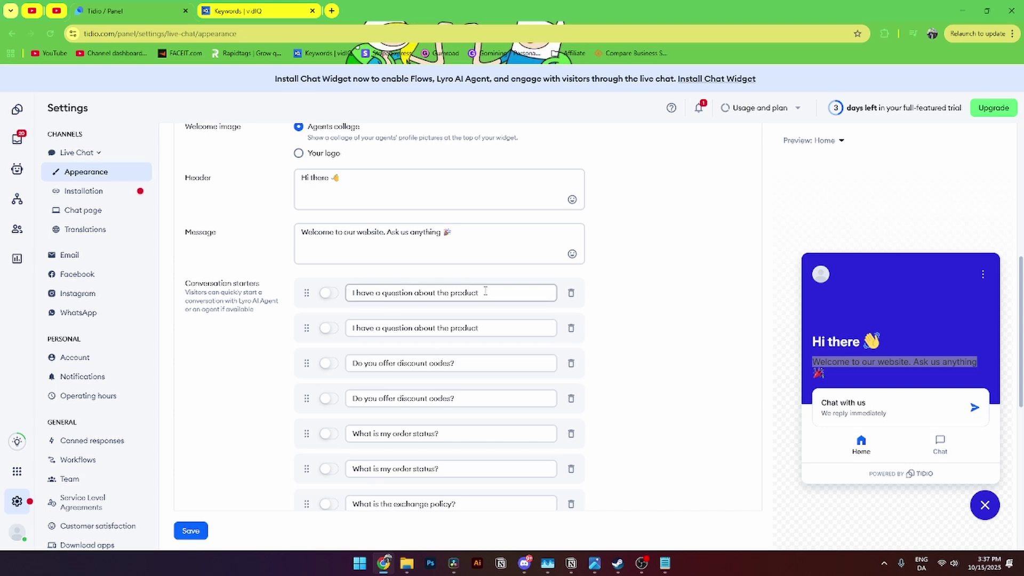
scroll(438, 304, "down", 1)
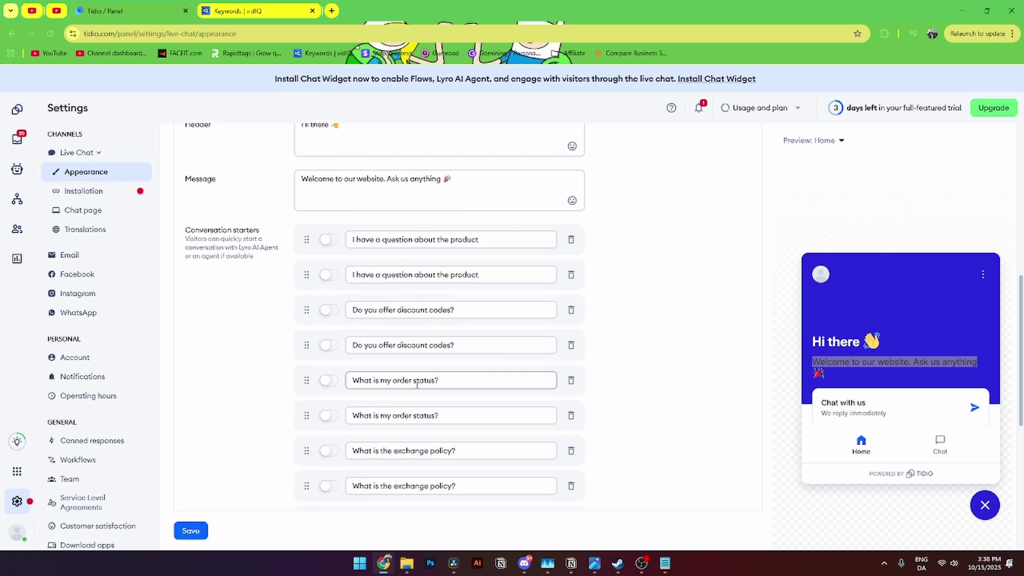
scroll(456, 385, "down", 4)
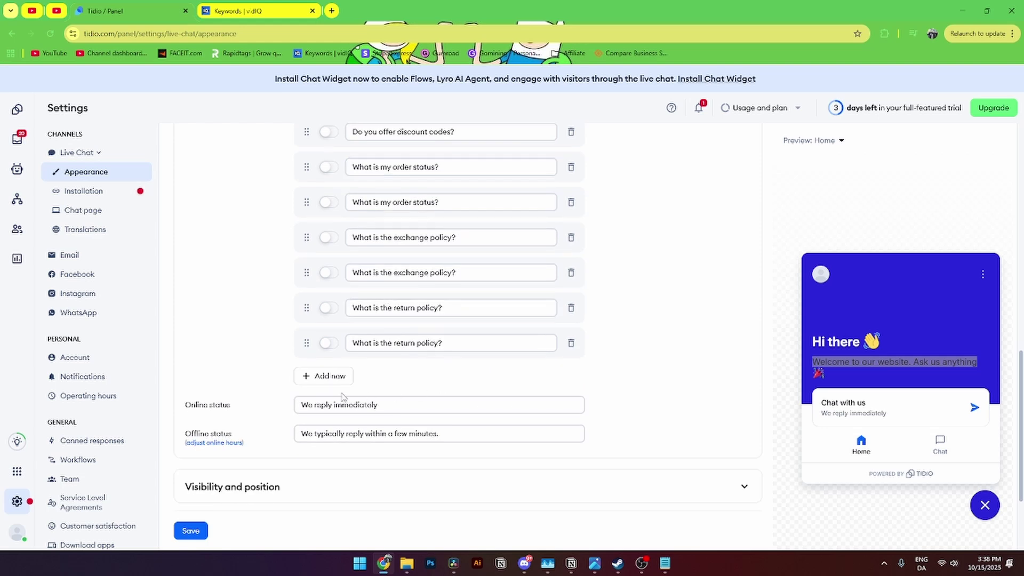
Add a 'Tett' conversation starter, switching it on and then back off
left_click(312, 378)
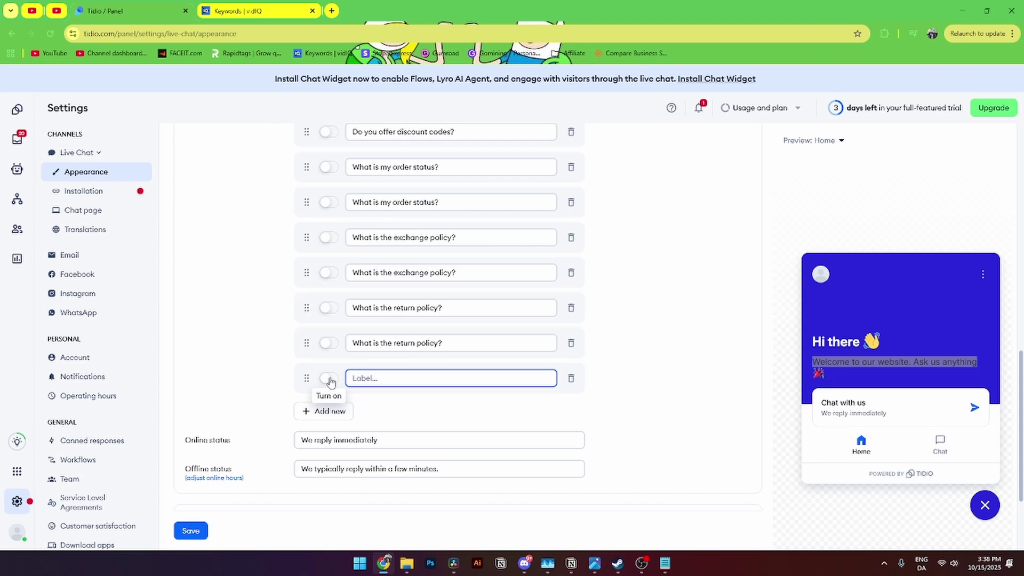
type("Tett")
left_click(329, 378)
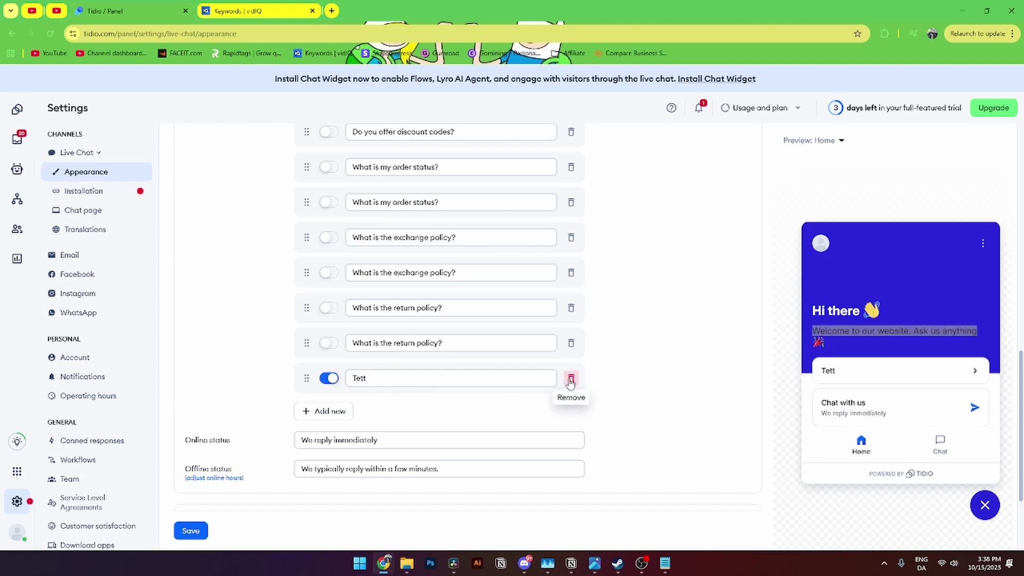
left_click(329, 378)
Set the online status to 'We reply immediately' and offline to 'We typically reply within a few minutes.'
scroll(329, 378, "down", 2)
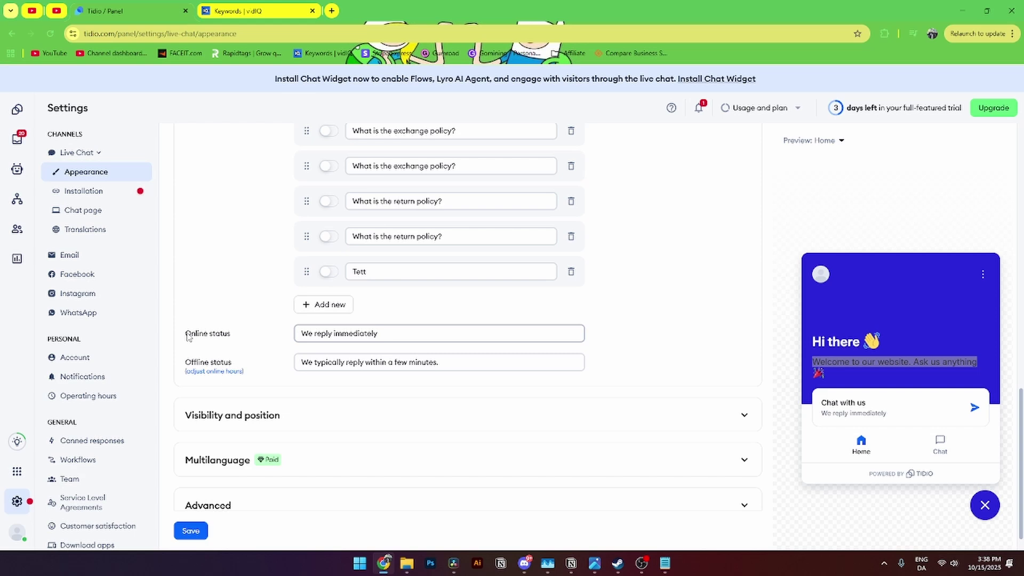
left_click_drag(186, 335, 240, 333)
left_click_drag(399, 334, 300, 336)
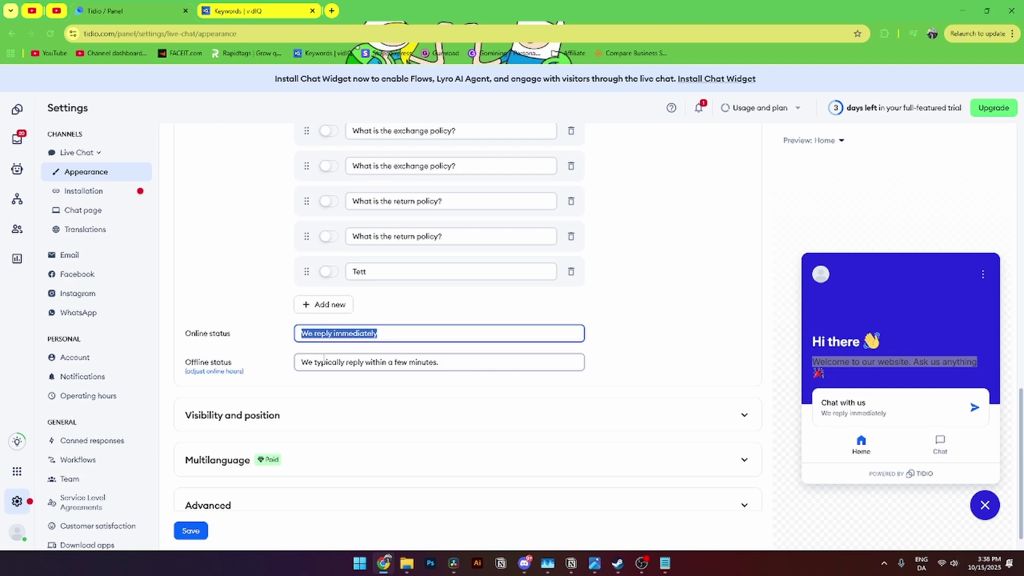
left_click_drag(184, 362, 446, 367)
left_click(301, 362)
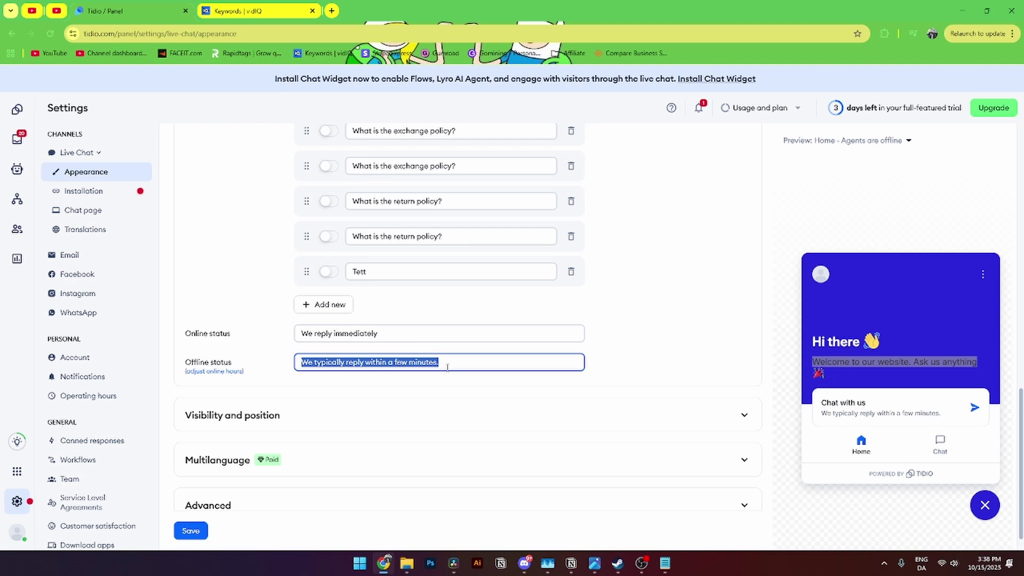
left_click(450, 361)
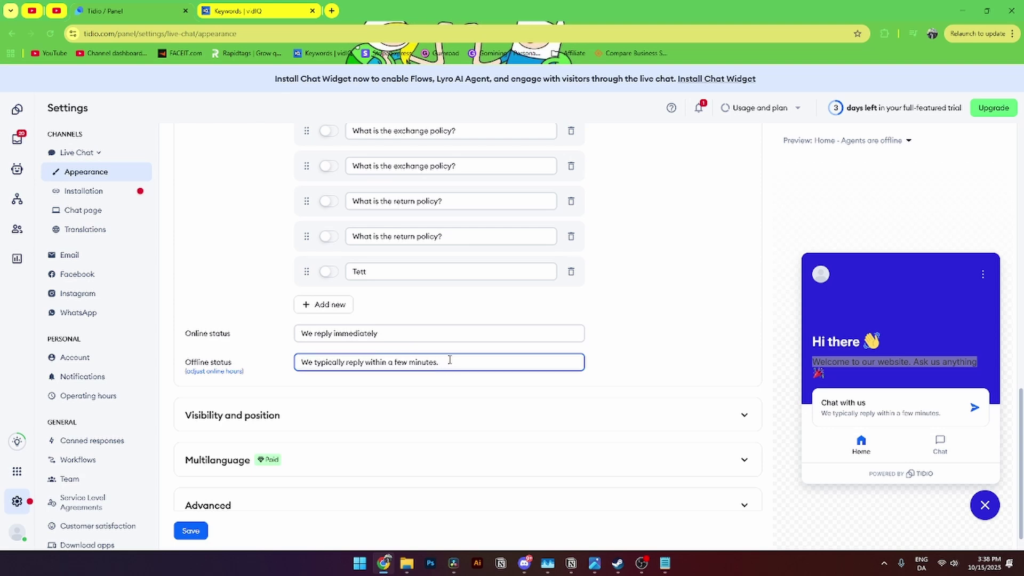
Finish the offline message and expand Visibility and position, briefly checking Mobile before returning to Desktop
left_click(283, 352)
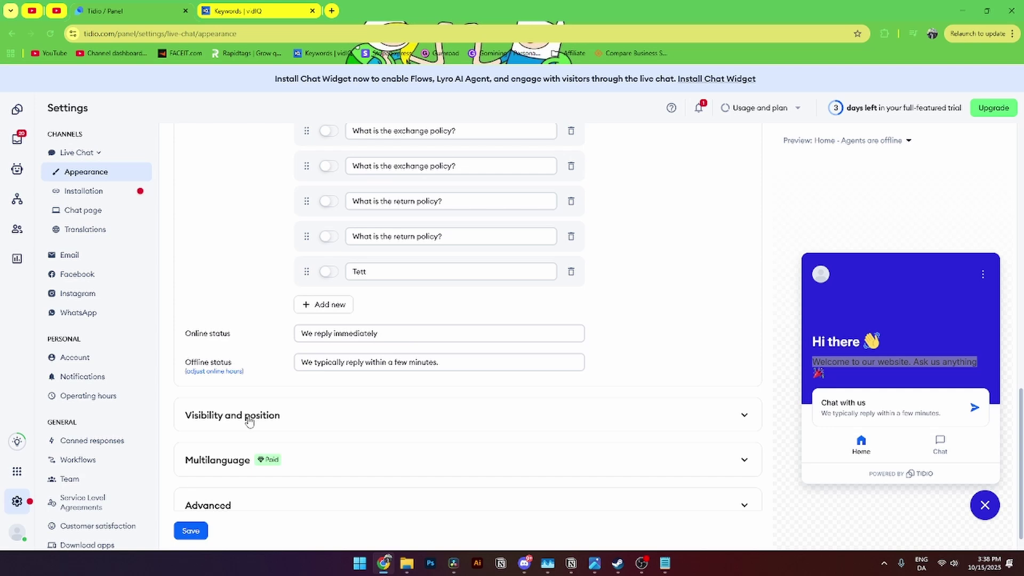
left_click(248, 416)
scroll(535, 414, "down", 3)
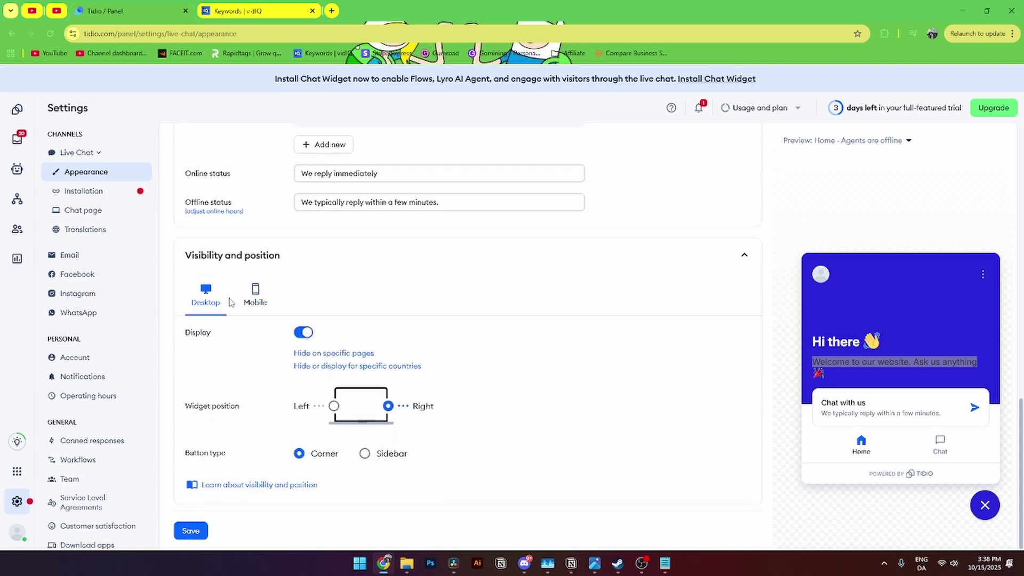
left_click(255, 293)
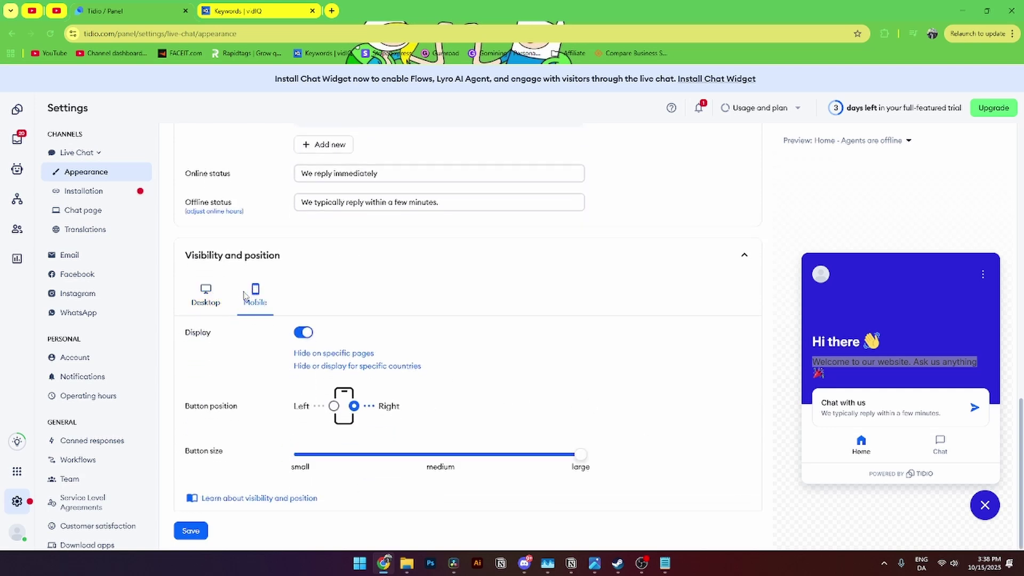
left_click(205, 295)
scroll(281, 359, "down", 1)
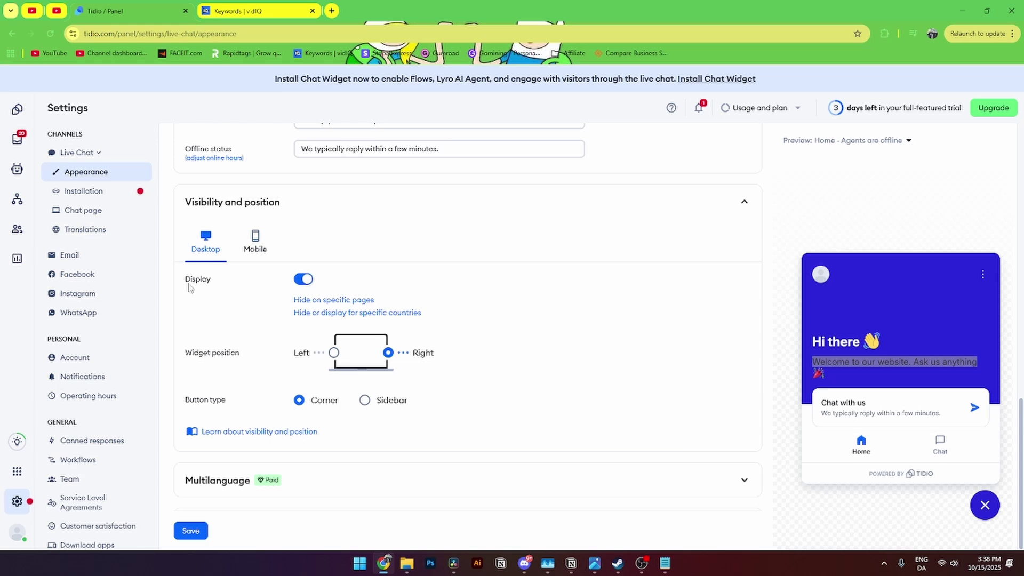
Move the desktop widget position to Left, then back to Right
left_click_drag(185, 281, 207, 281)
left_click(335, 353)
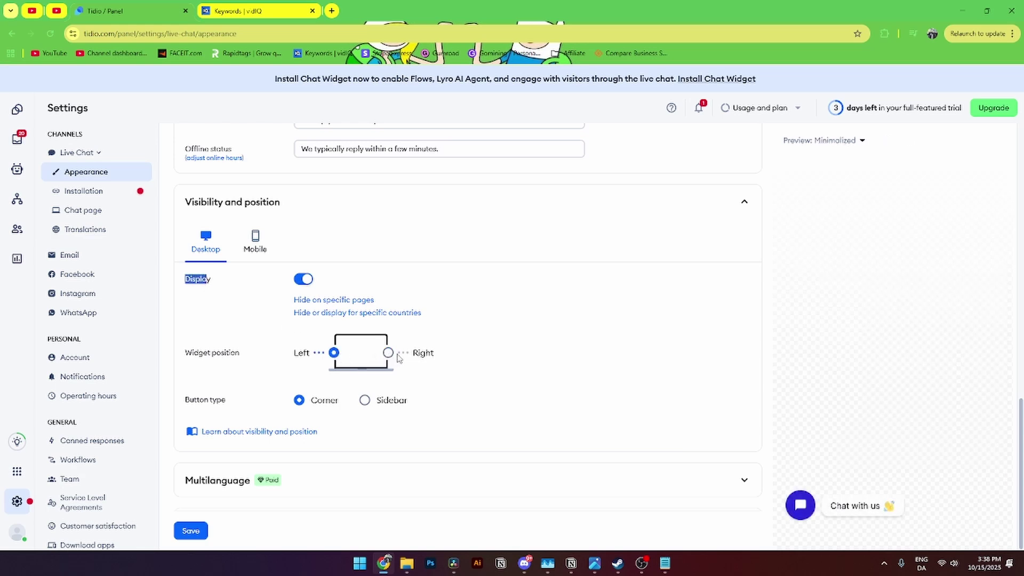
left_click(389, 353)
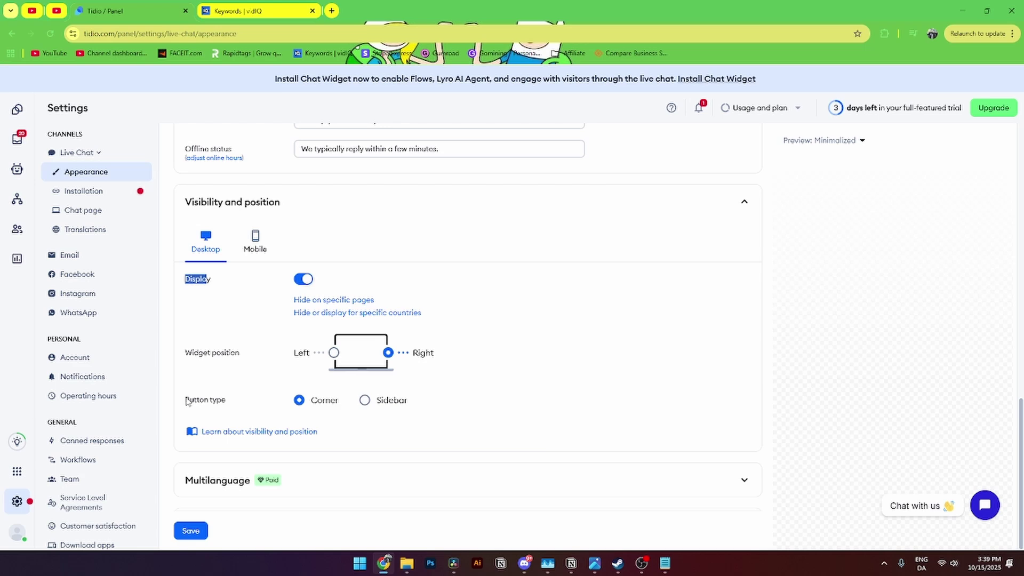
left_click_drag(186, 402, 240, 401)
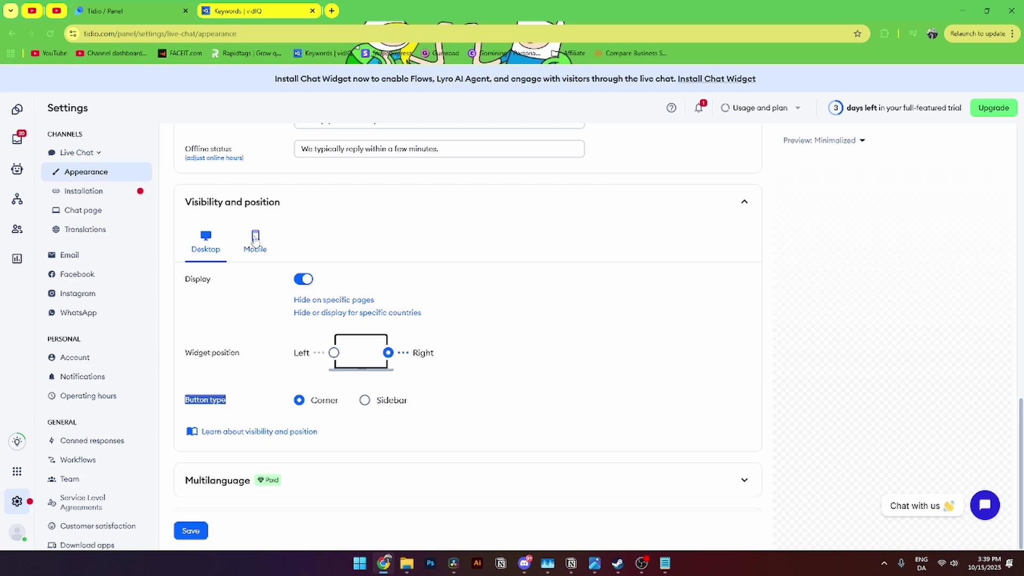
Show the Mobile settings: widget displayed, button on the right, button size large
left_click(255, 241)
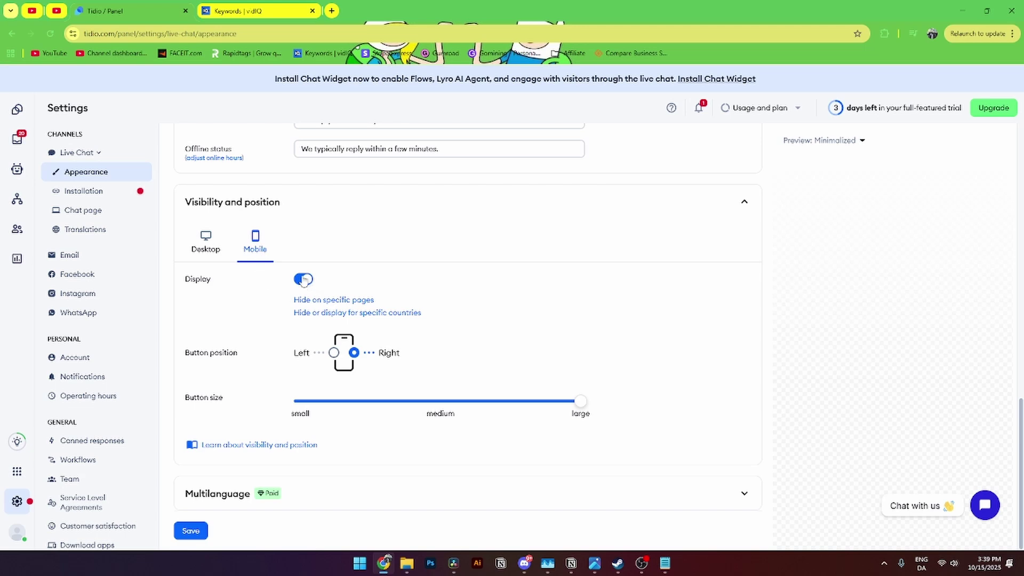
scroll(299, 359, "up", 2)
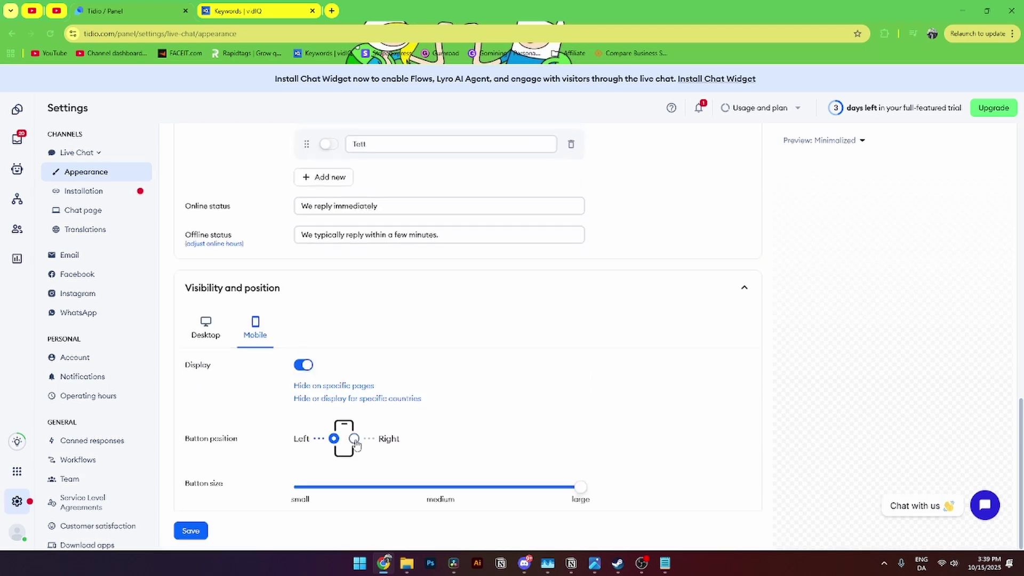
left_click_drag(179, 490, 249, 487)
scroll(539, 475, "down", 3)
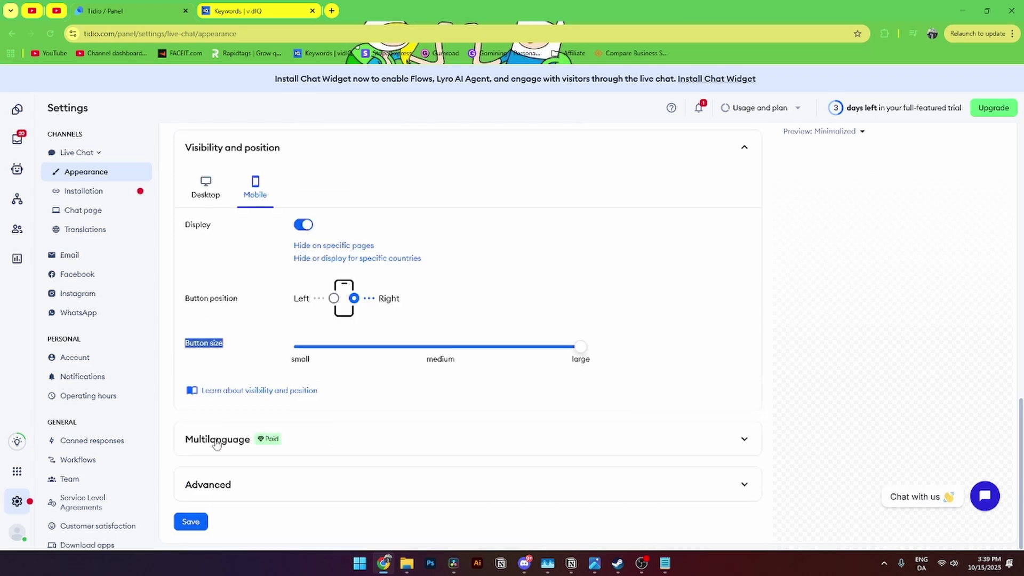
Expand Multilanguage and browse the translation languages list without adding any
left_click(211, 438)
scroll(400, 443, "down", 3)
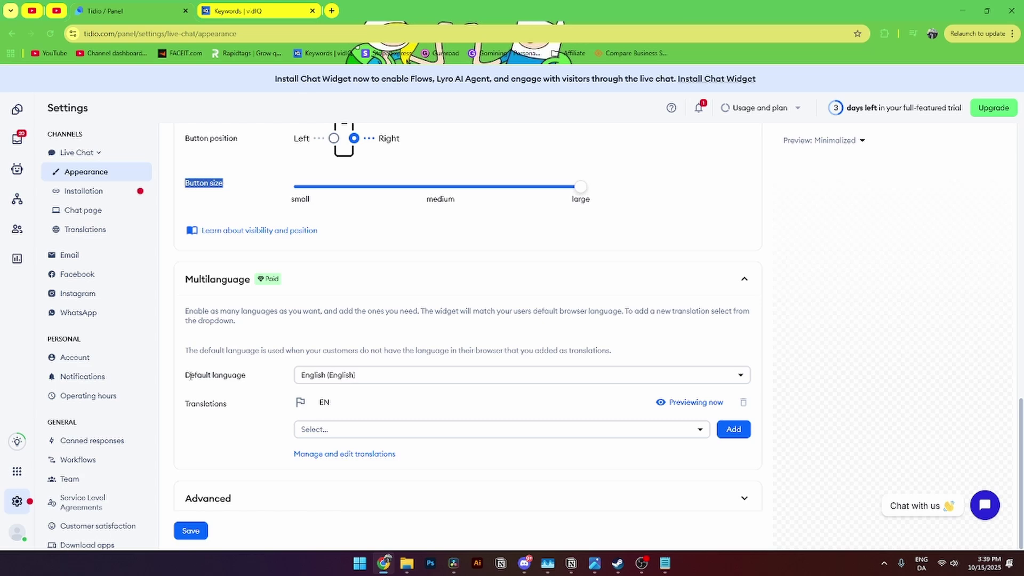
left_click_drag(191, 375, 247, 376)
scroll(251, 430, "down", 1)
left_click(187, 393)
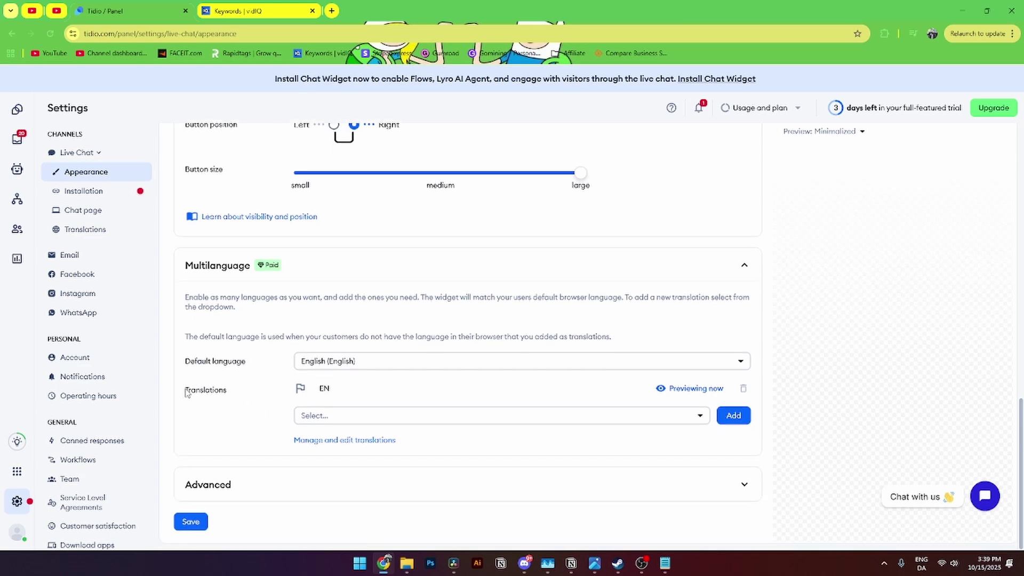
left_click_drag(187, 393, 236, 393)
left_click(419, 421)
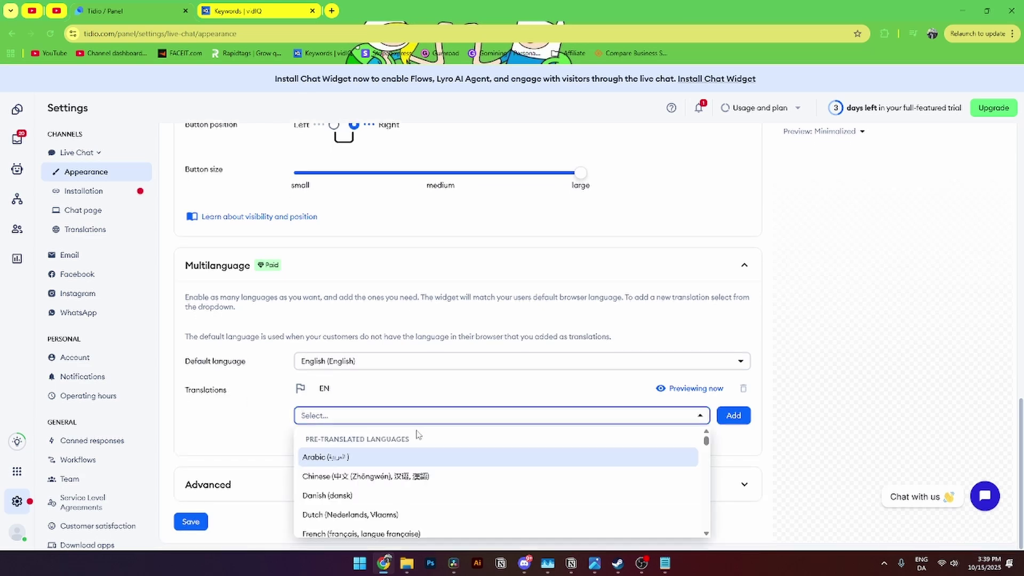
scroll(458, 470, "down", 4)
scroll(406, 461, "down", 2)
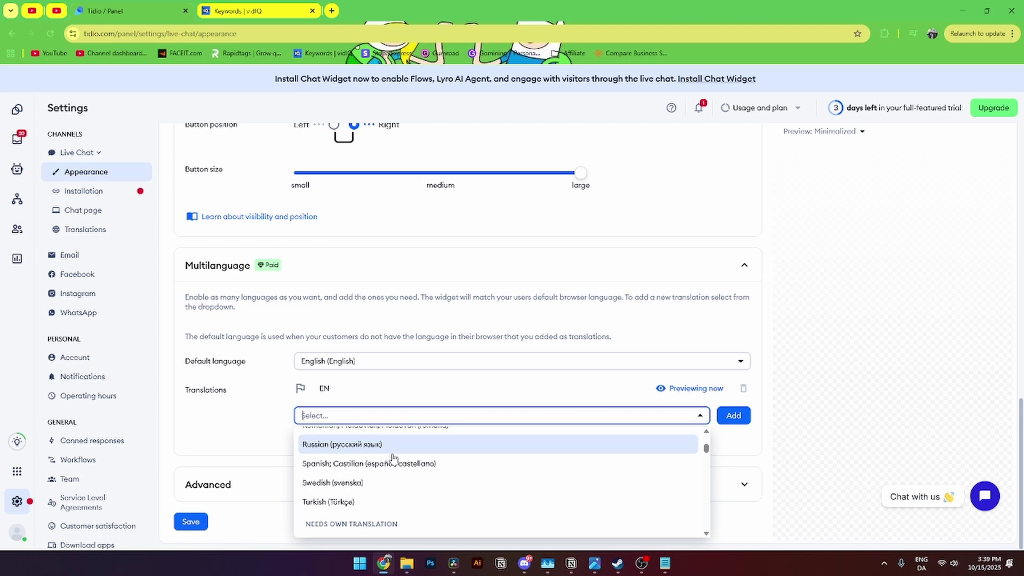
left_click(345, 418)
left_click(362, 406)
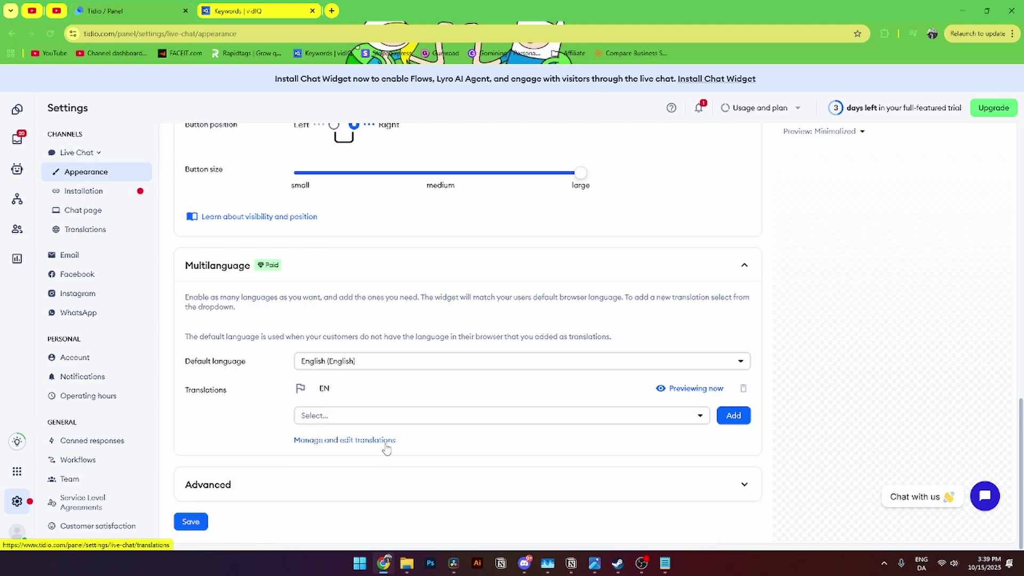
In Advanced, leave the Home tab background image off and save the appearance settings
left_click(275, 490)
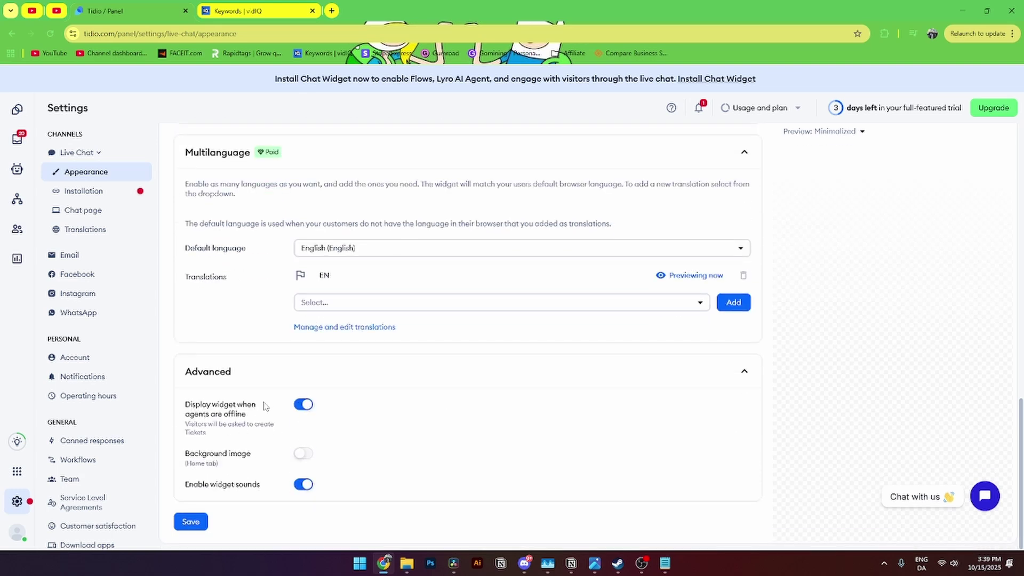
left_click(303, 454)
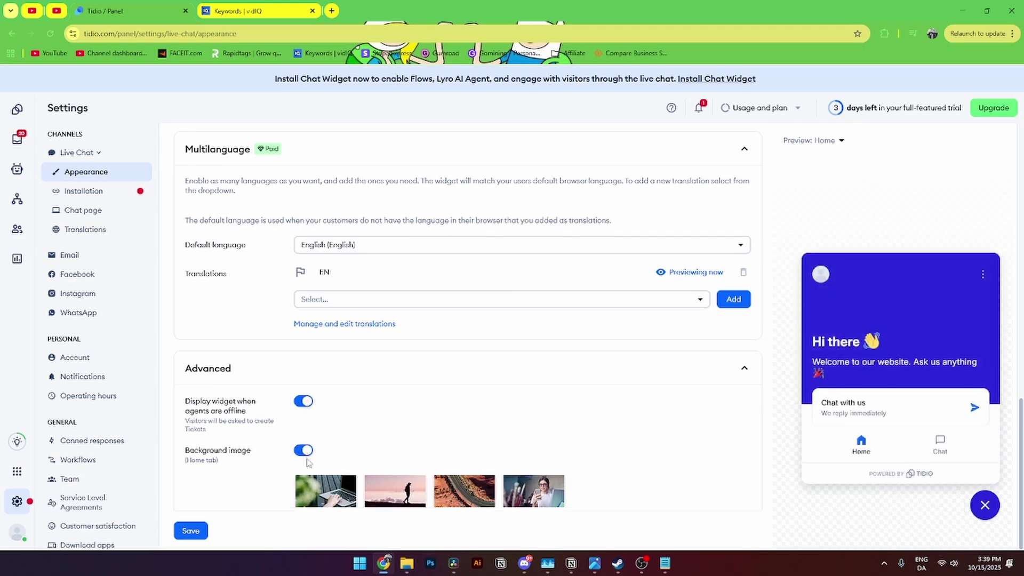
left_click(303, 454)
left_click_drag(184, 485, 265, 488)
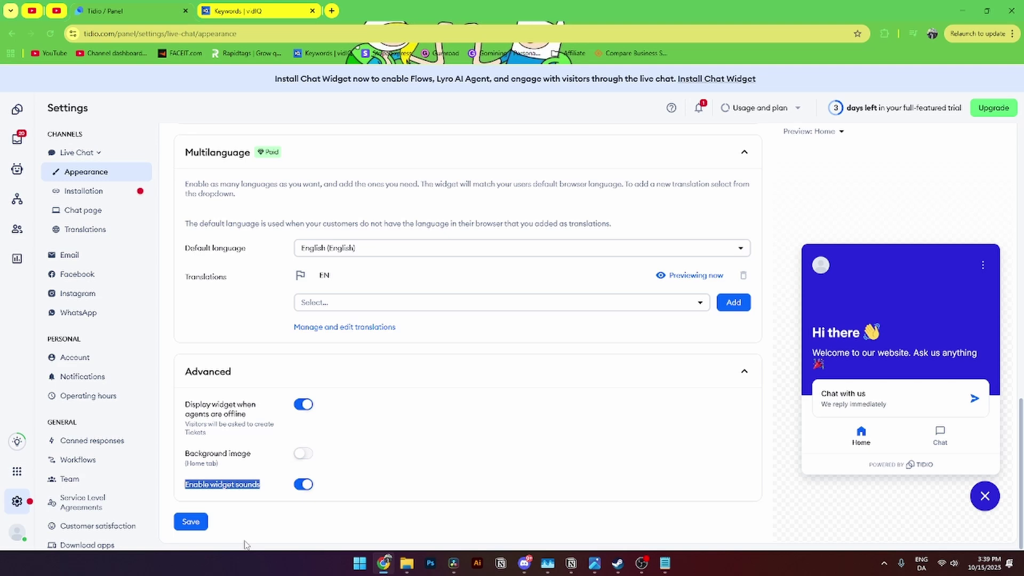
left_click(192, 522)
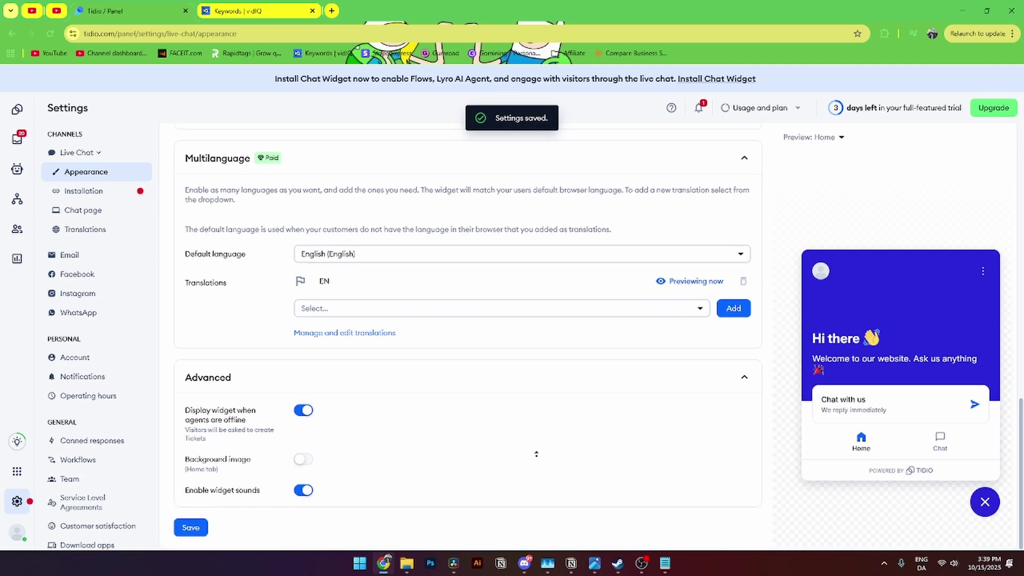
Review the Chat tab's offline message asking visitors for their email address
left_click(248, 443)
scroll(255, 449, "down", 2)
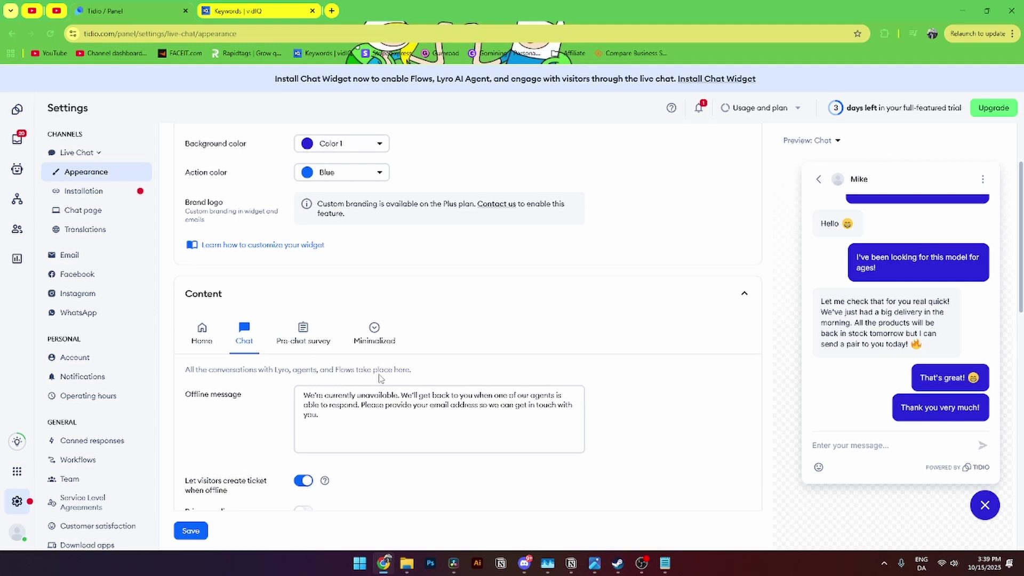
left_click_drag(185, 393, 233, 400)
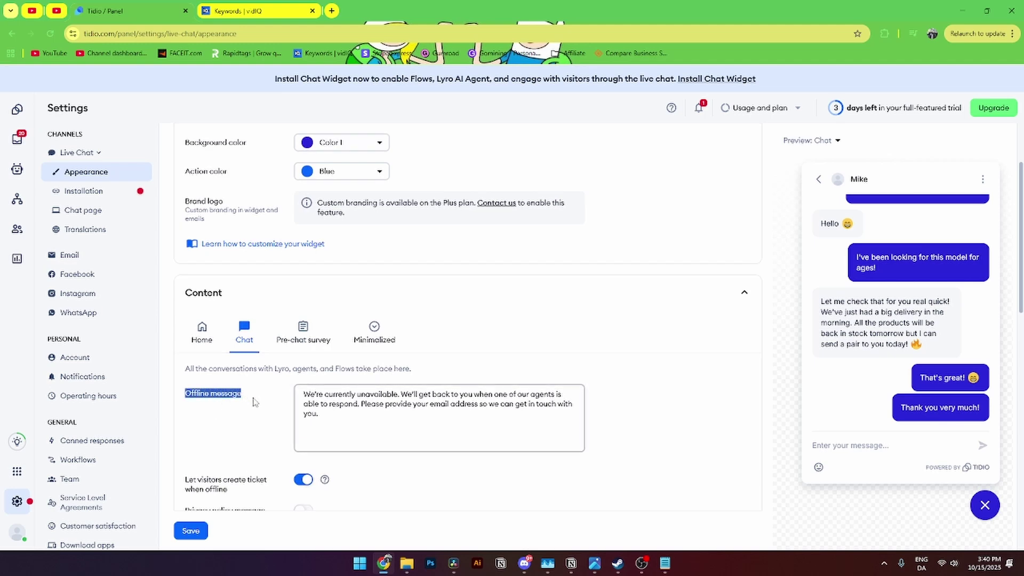
left_click_drag(342, 425, 301, 388)
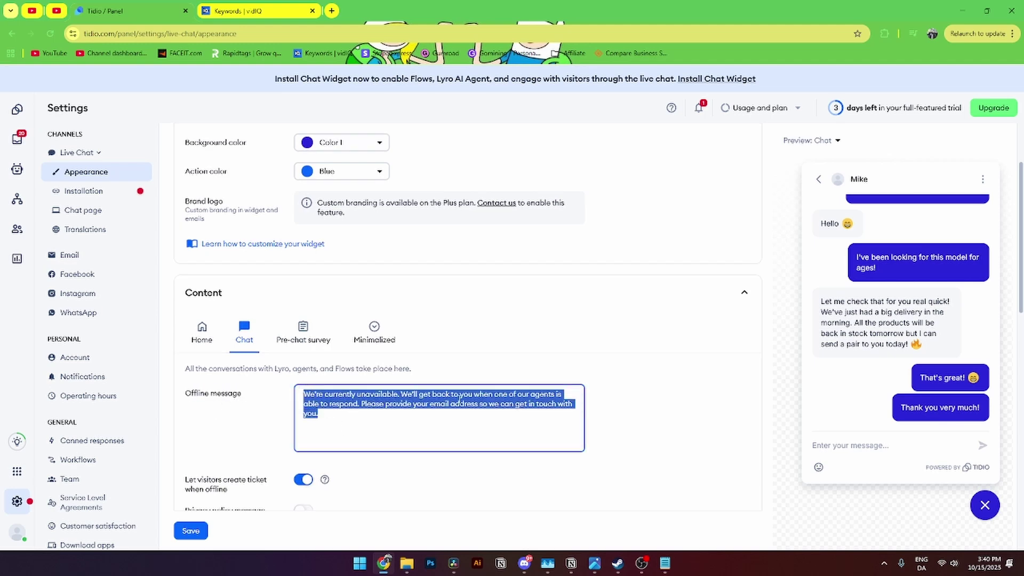
scroll(434, 459, "down", 2)
left_click_drag(187, 373, 263, 383)
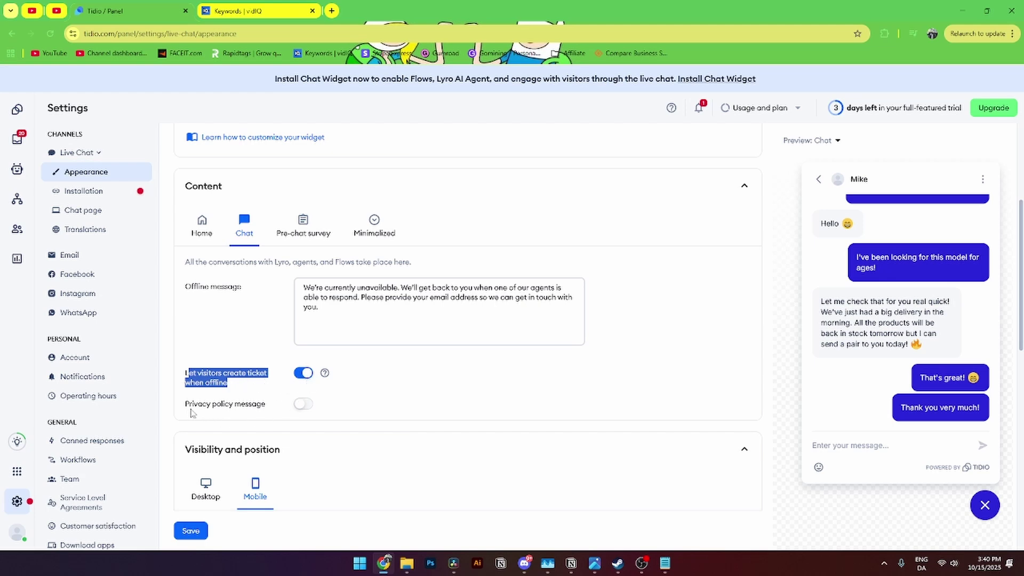
Switch the privacy policy message on, then back off
left_click_drag(187, 406, 269, 406)
left_click(303, 404)
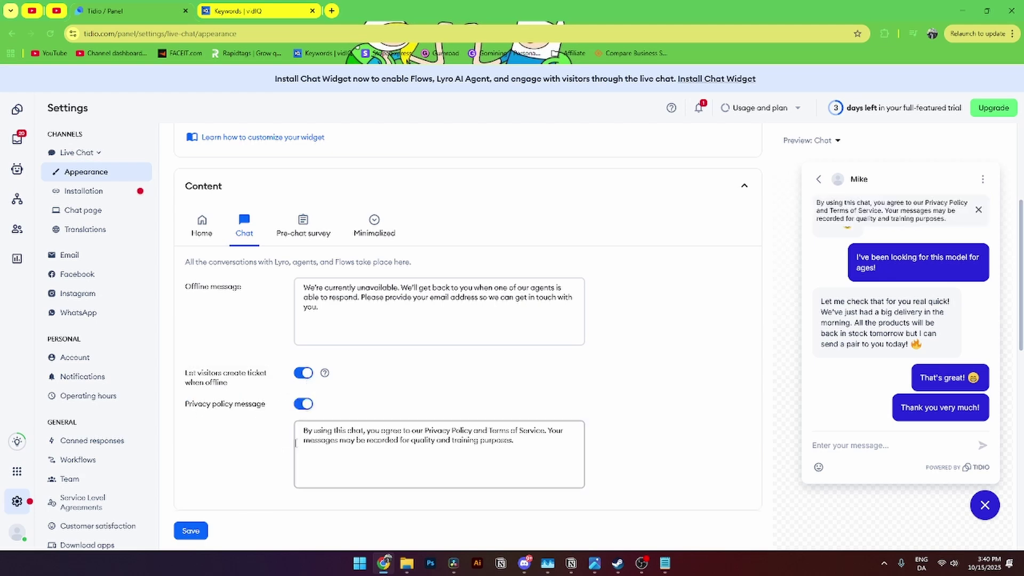
left_click(311, 404)
Collapse the Visibility and position section and return to the Content section
scroll(214, 266, "down", 2)
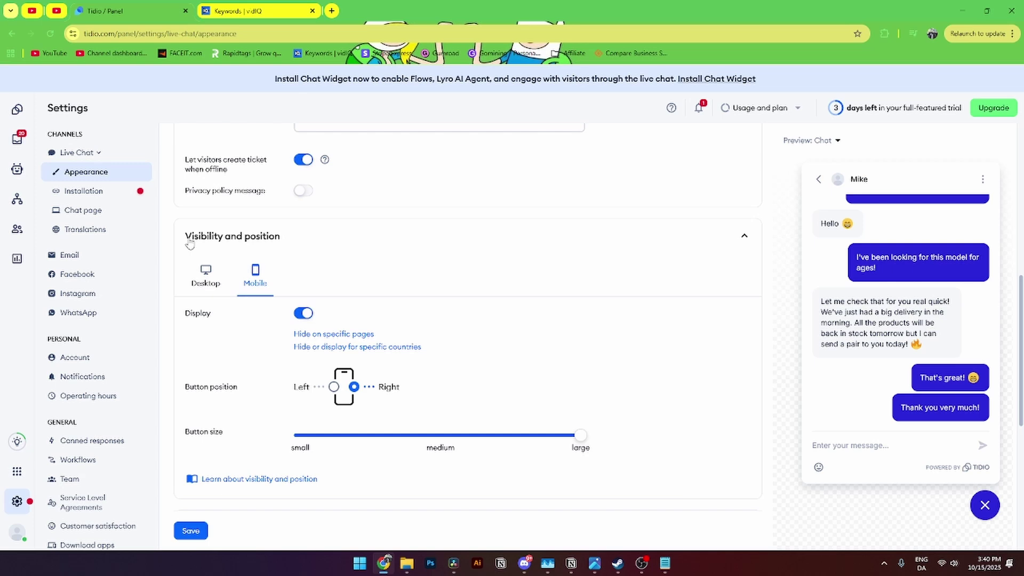
left_click(358, 243)
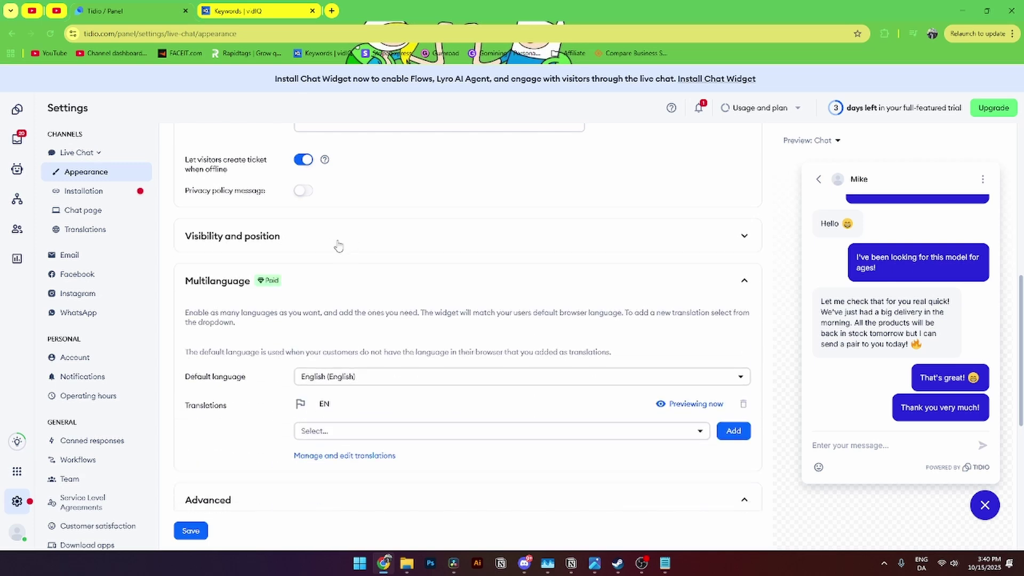
left_click(210, 496)
scroll(402, 384, "up", 10)
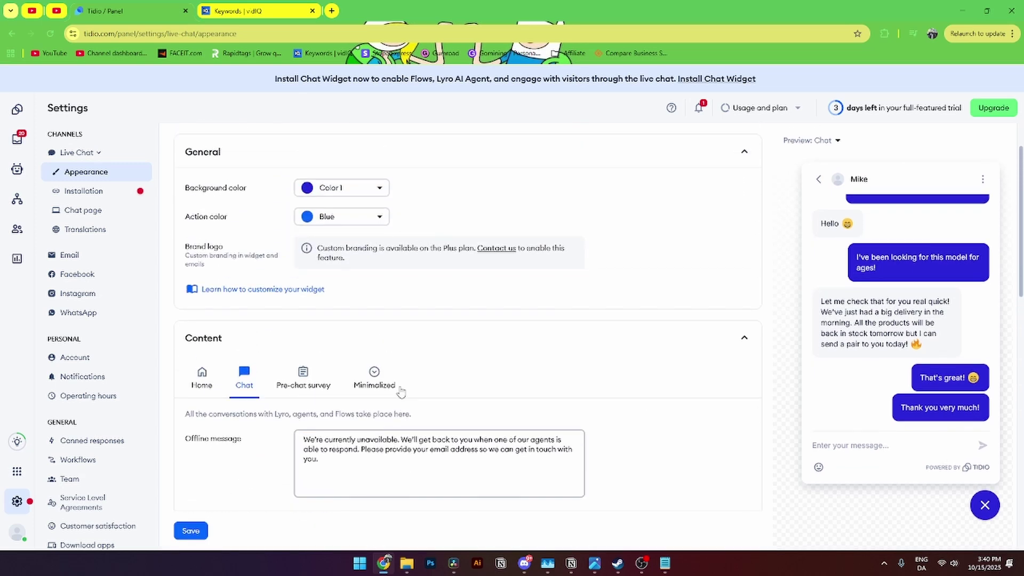
Review the Pre-chat survey display, introduction message and Email field, without adding field types
left_click(312, 385)
scroll(315, 397, "down", 1)
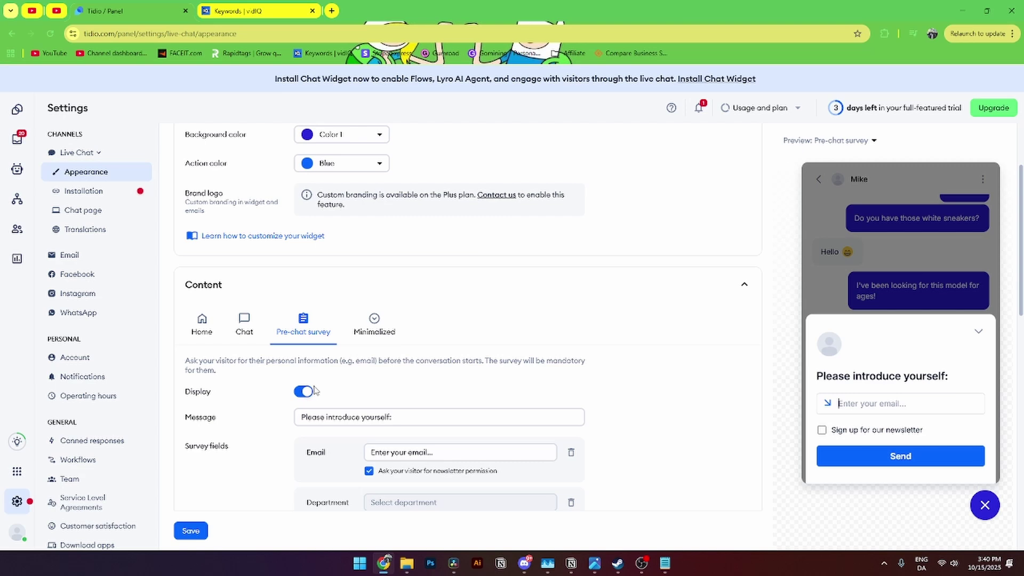
scroll(306, 390, "down", 1)
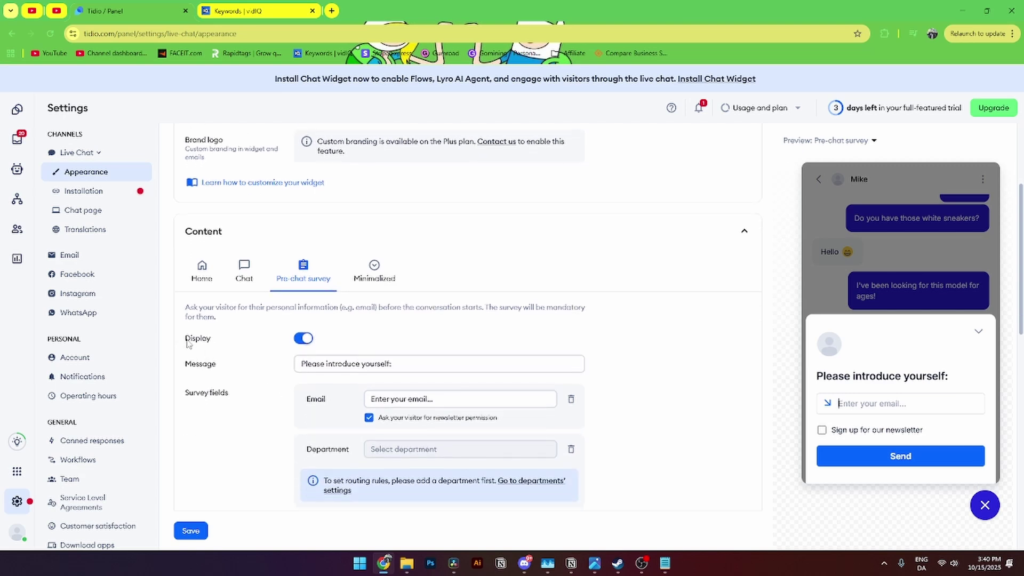
left_click_drag(187, 343, 262, 347)
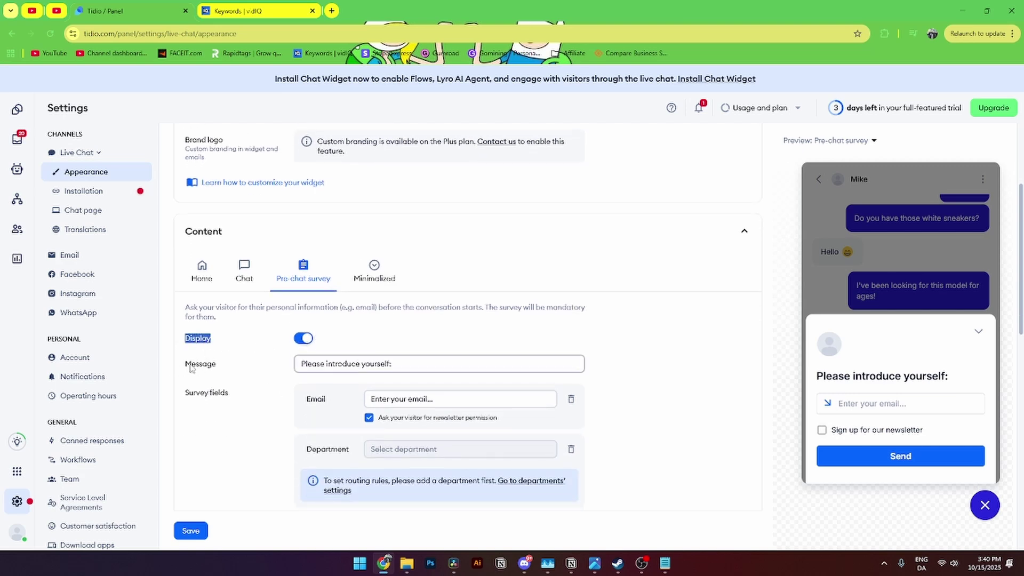
left_click(400, 366)
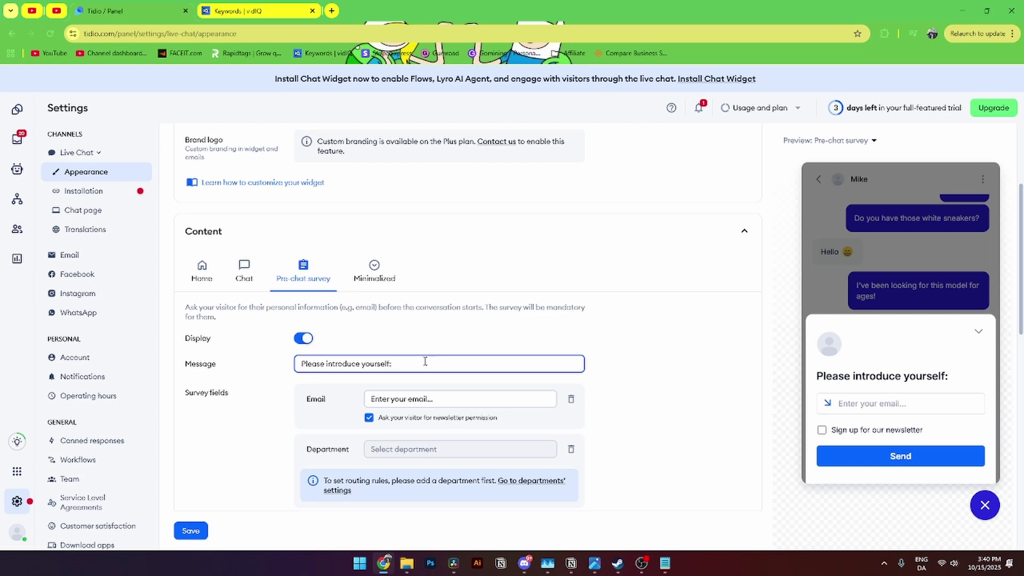
left_click_drag(185, 393, 234, 394)
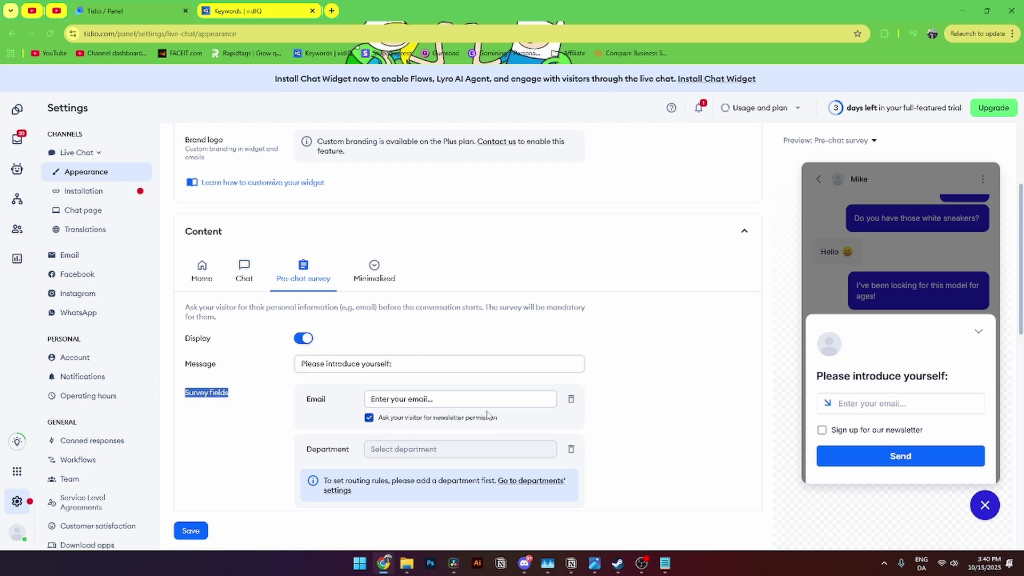
left_click_drag(306, 399, 329, 404)
left_click_drag(315, 447, 342, 449)
scroll(356, 444, "down", 2)
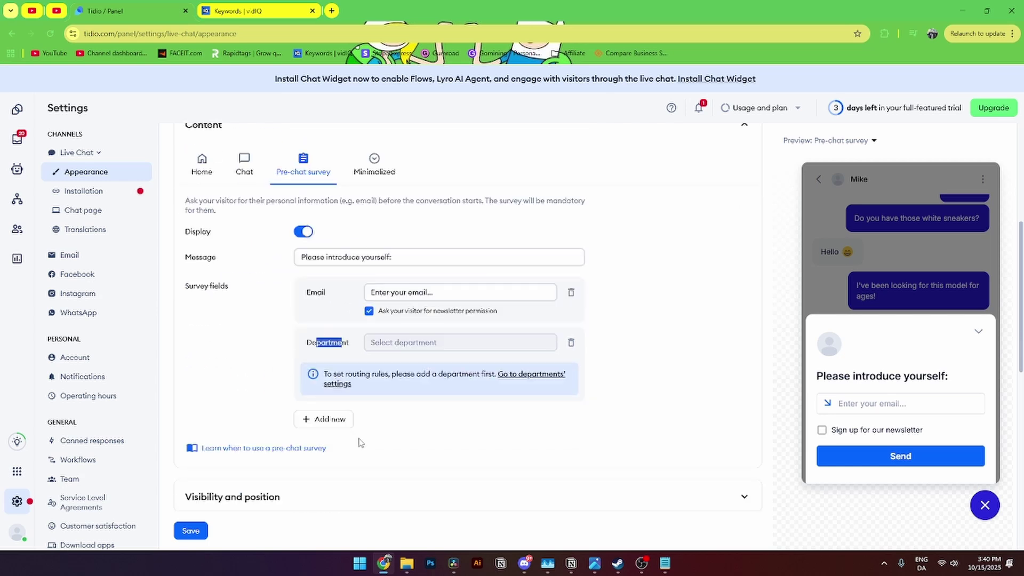
left_click(331, 419)
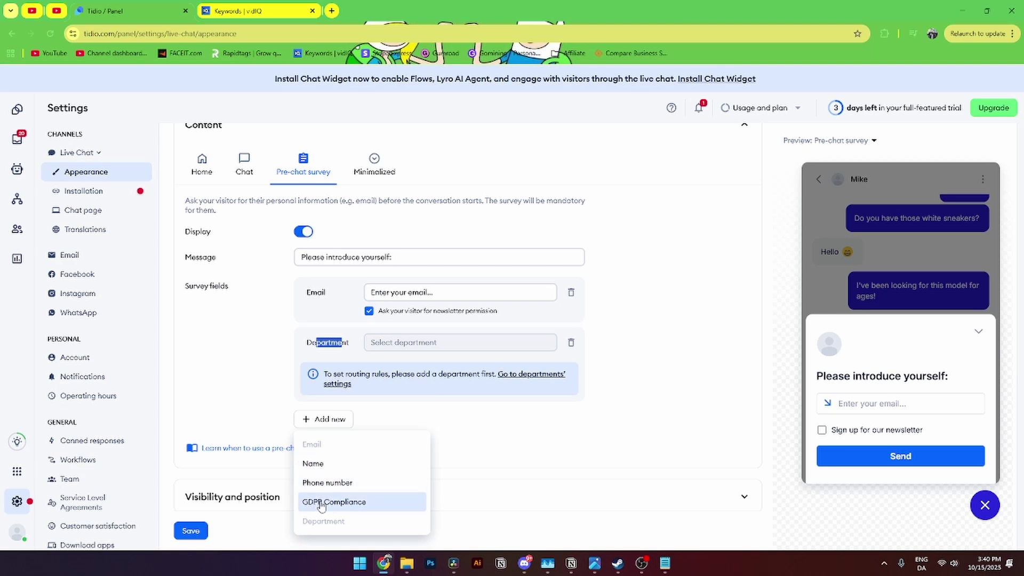
left_click(345, 525)
scroll(346, 525, "up", 2)
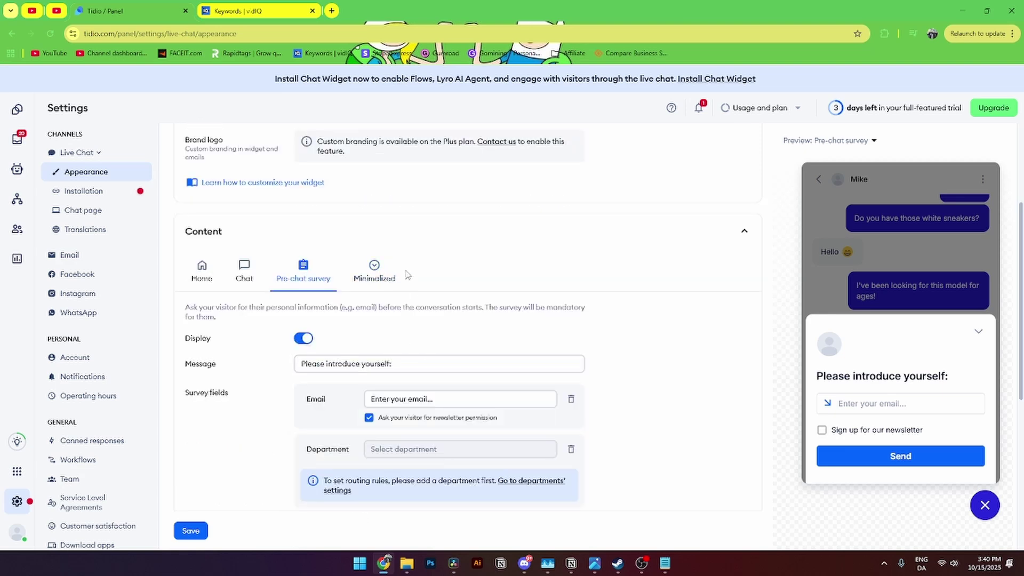
Check the Minimized button label 'Chat with us 👋' and save the widget appearance
left_click(386, 270)
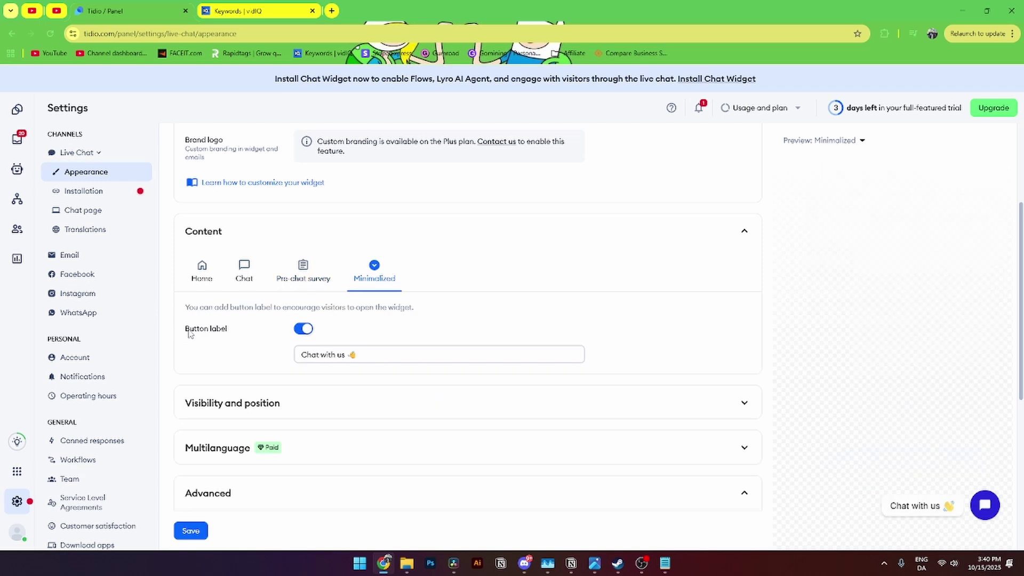
left_click_drag(187, 329, 232, 333)
mouse_move(300, 354)
left_mouse_down()
mouse_move(370, 355)
mouse_move(283, 355)
left_mouse_up()
left_click(375, 355)
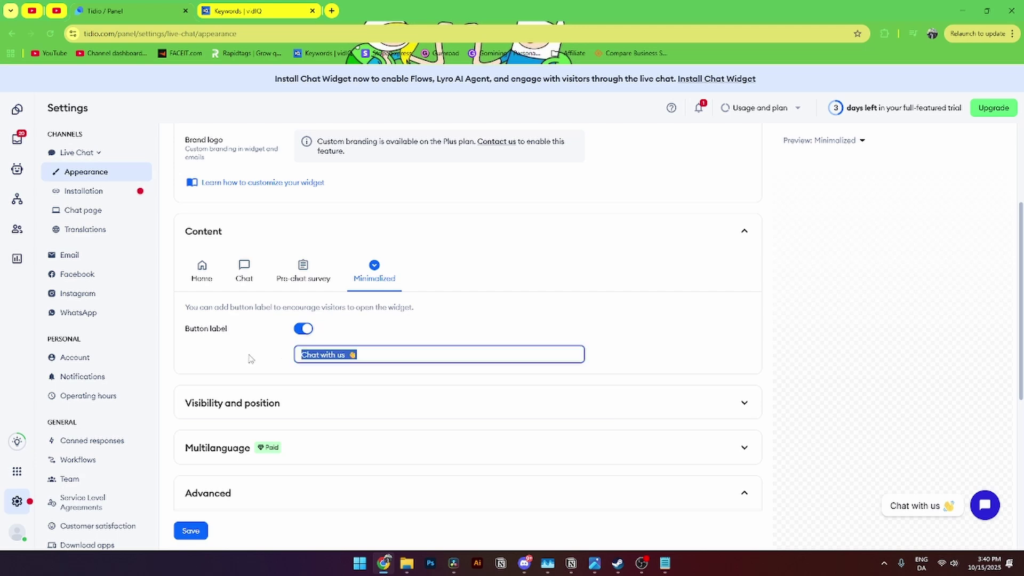
left_click(191, 530)
scroll(389, 488, "up", 3)
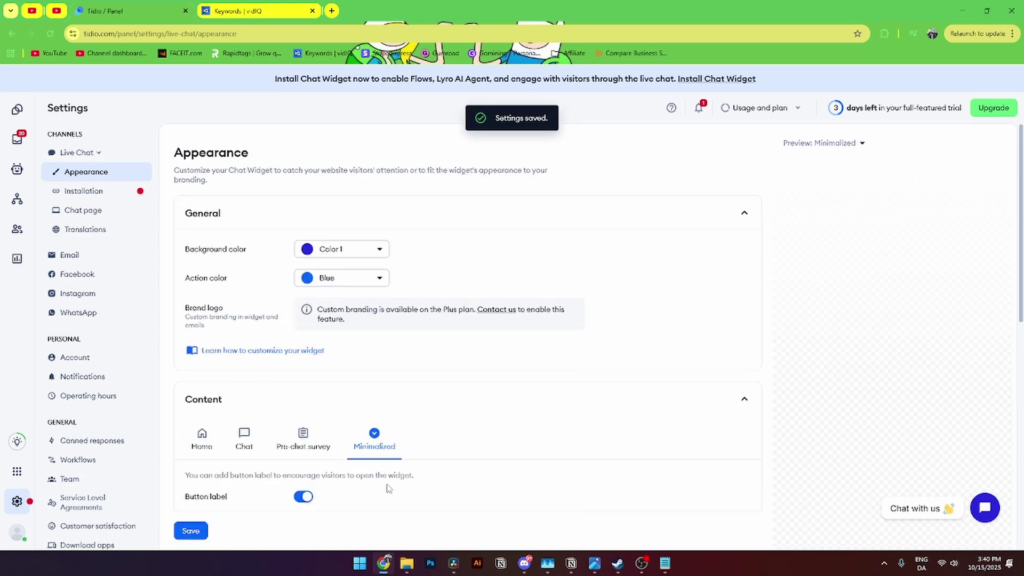
Browse the WordPress, WooCommerce, BigCommerce, Adobe Commerce and PrestaShop installation guides
left_click(86, 191)
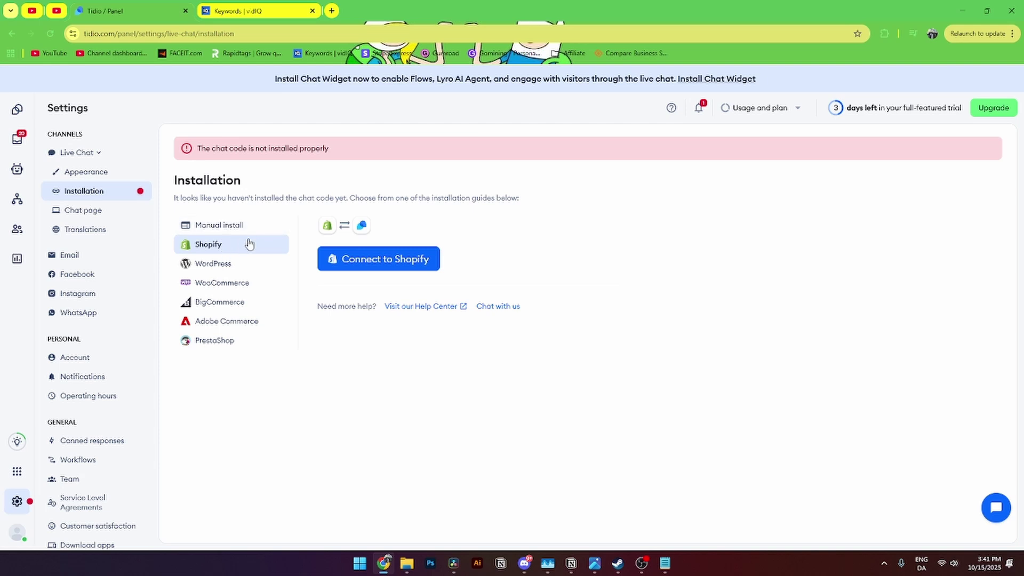
left_click(213, 264)
left_click(219, 287)
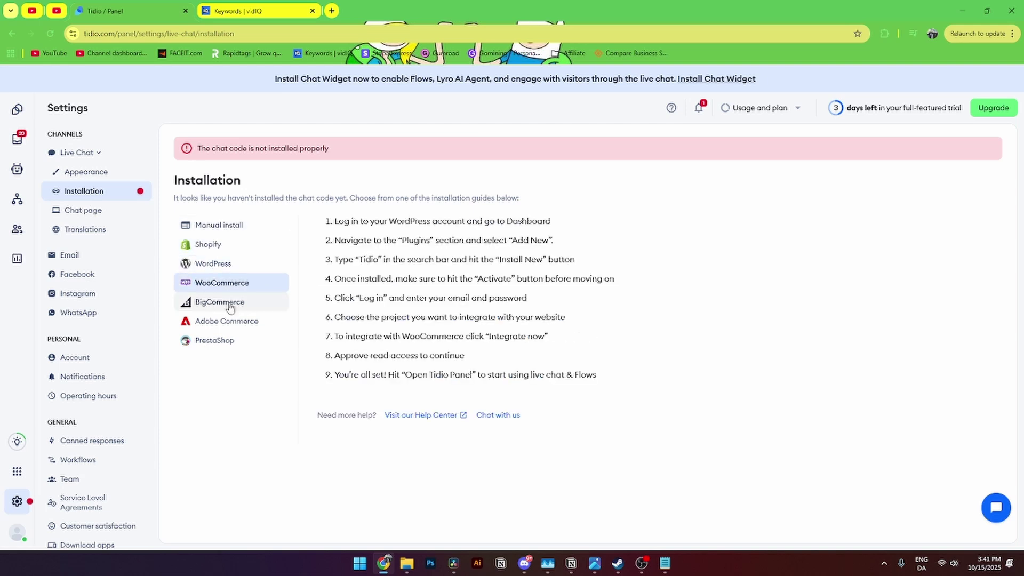
left_click(214, 308)
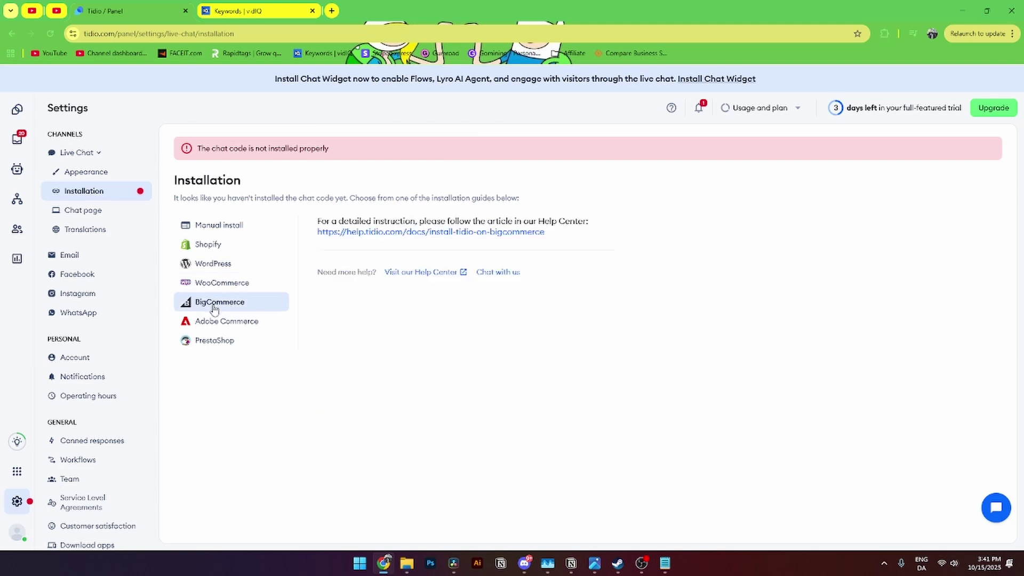
left_click(213, 325)
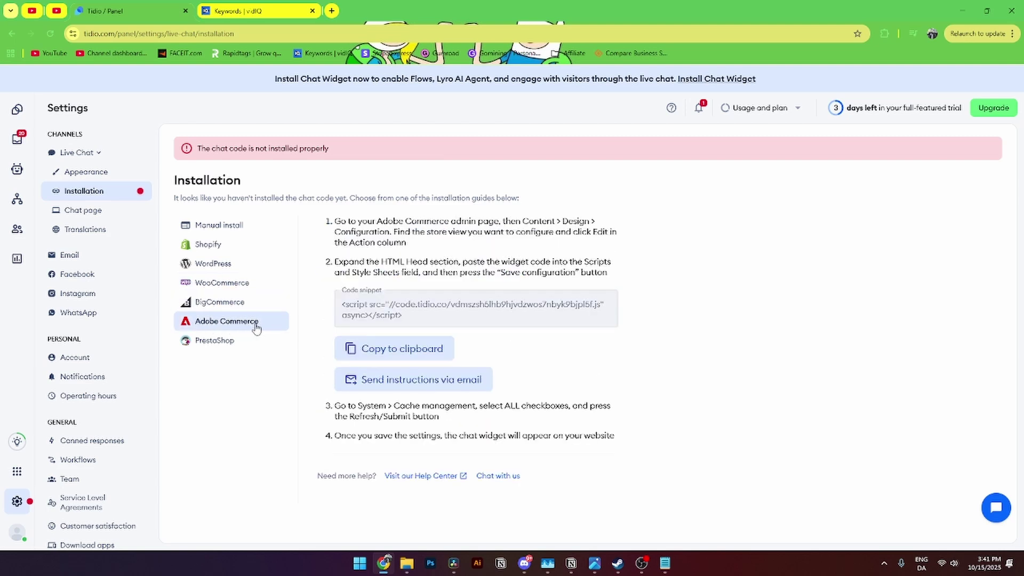
left_click(206, 347)
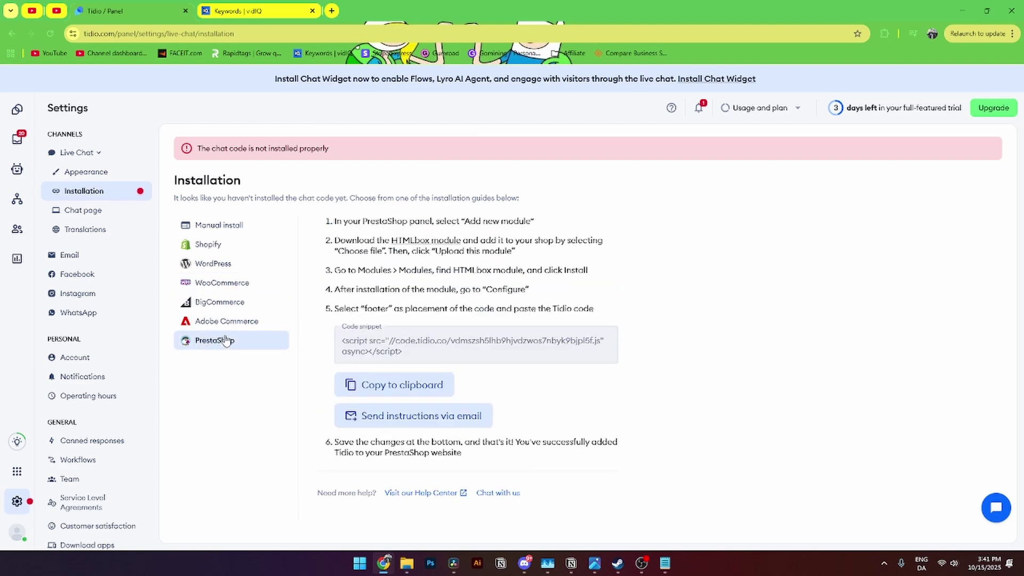
Review the Chat page Appearance settings, including the company logo
left_click(68, 213)
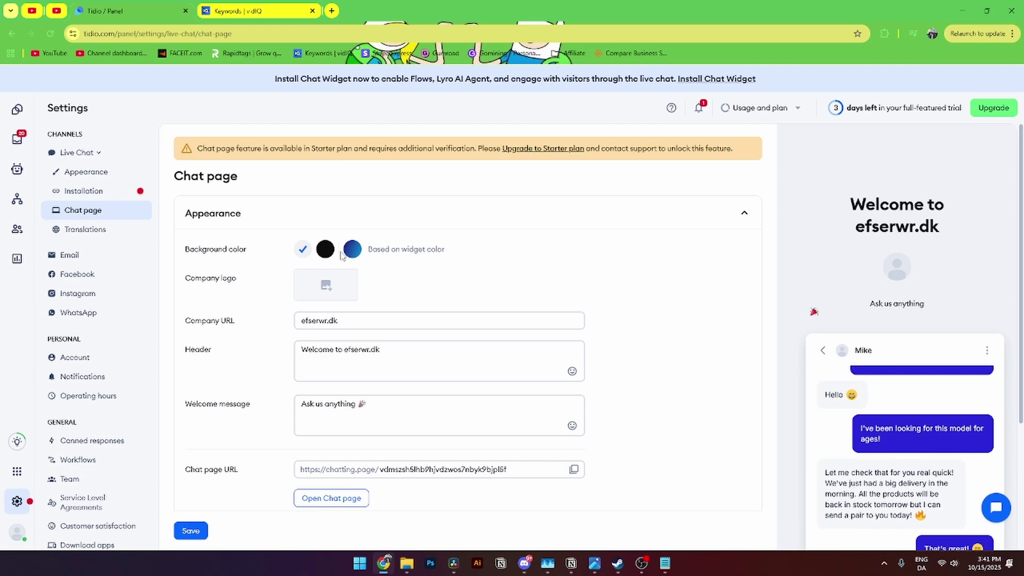
scroll(353, 255, "down", 1)
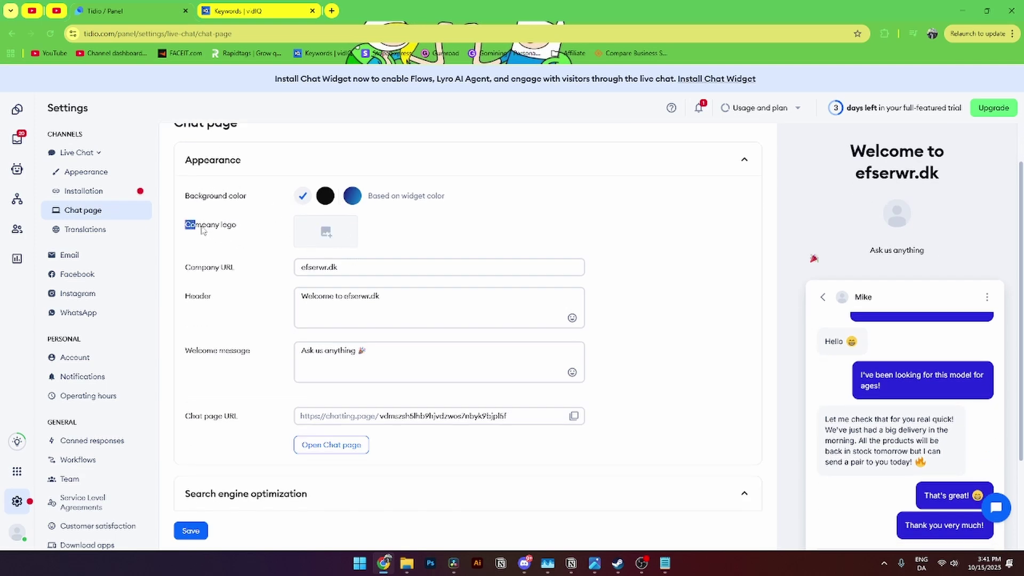
left_click_drag(186, 224, 250, 229)
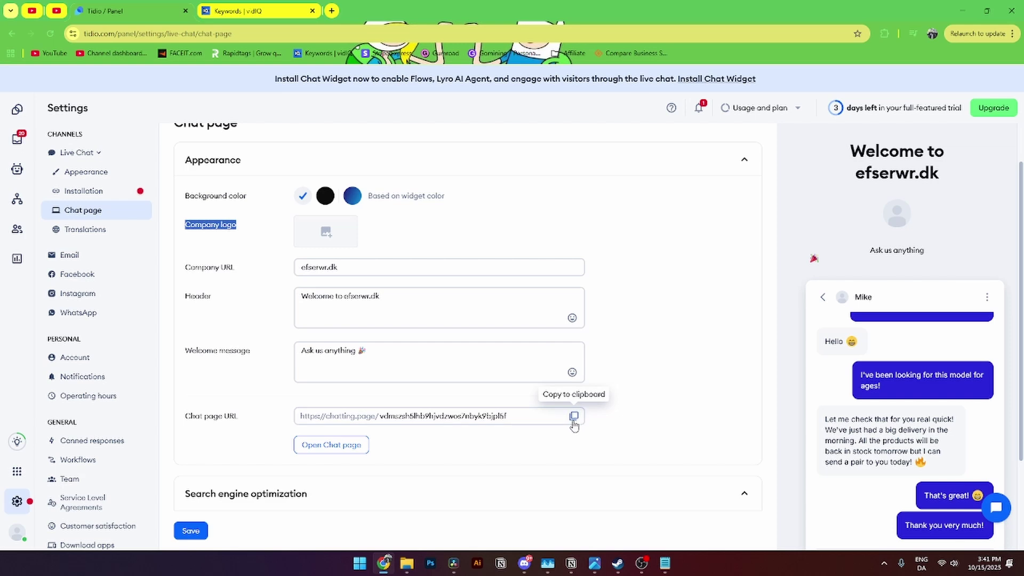
Dismiss the Starter plan notice and review the meta title and description SEO settings
left_click(340, 454)
left_click(190, 377)
scroll(189, 377, "down", 2)
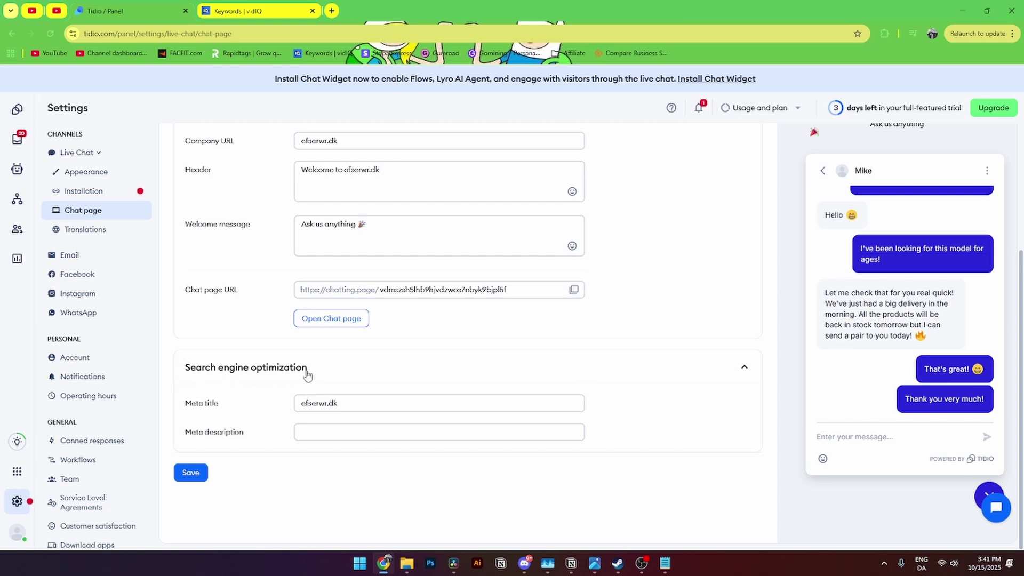
left_click_drag(184, 403, 239, 405)
left_click_drag(184, 433, 245, 433)
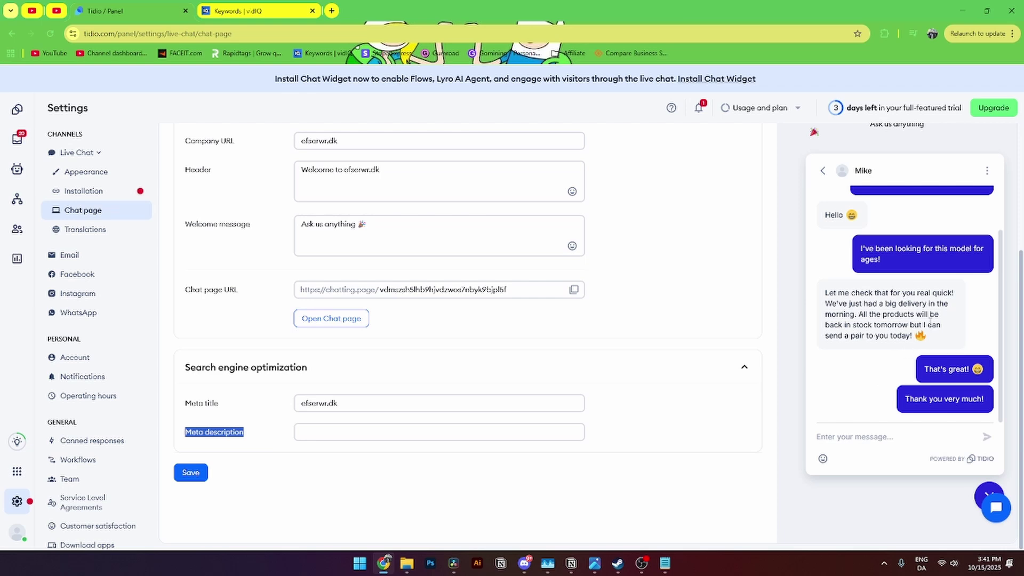
Save the Chat page, dismiss the Starter plan notice, and return to widget Appearance via Translations
left_click(191, 473)
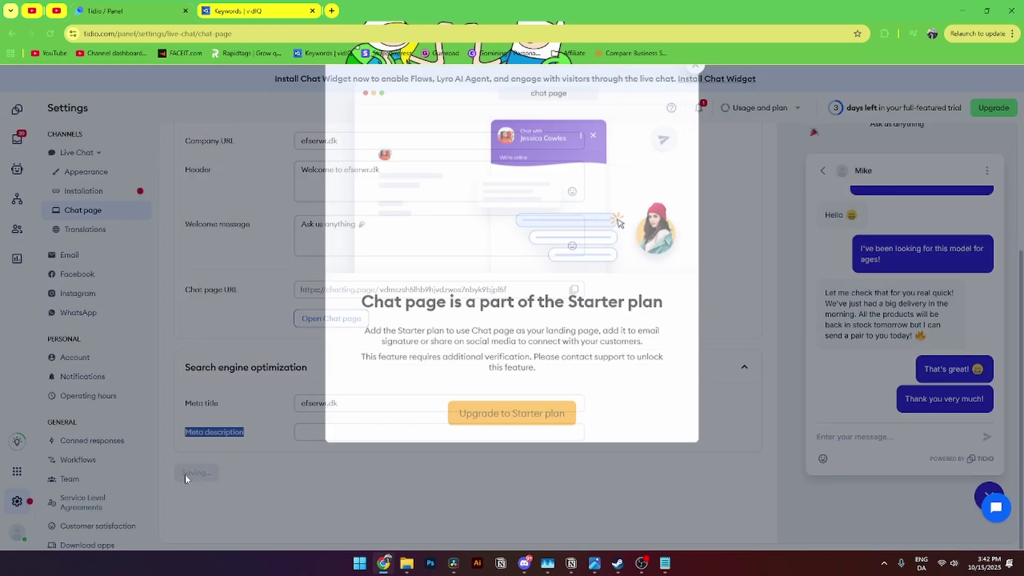
left_click(695, 120)
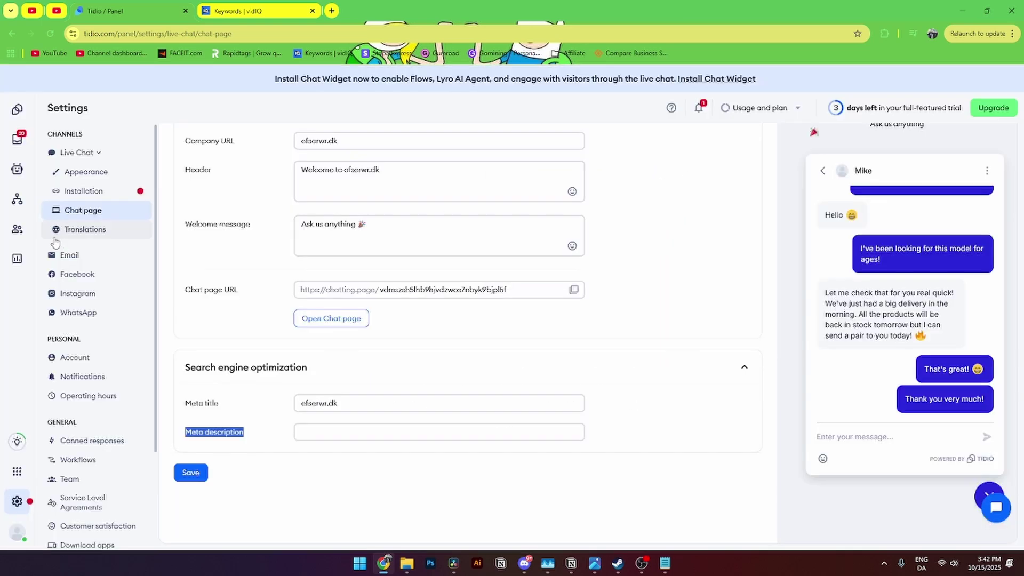
left_click(83, 230)
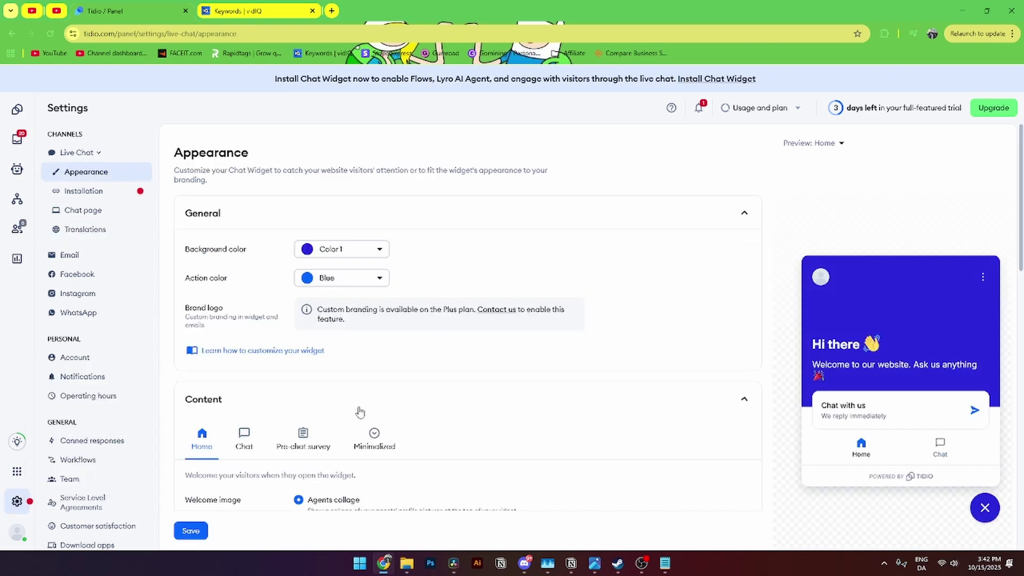
left_click(373, 408)
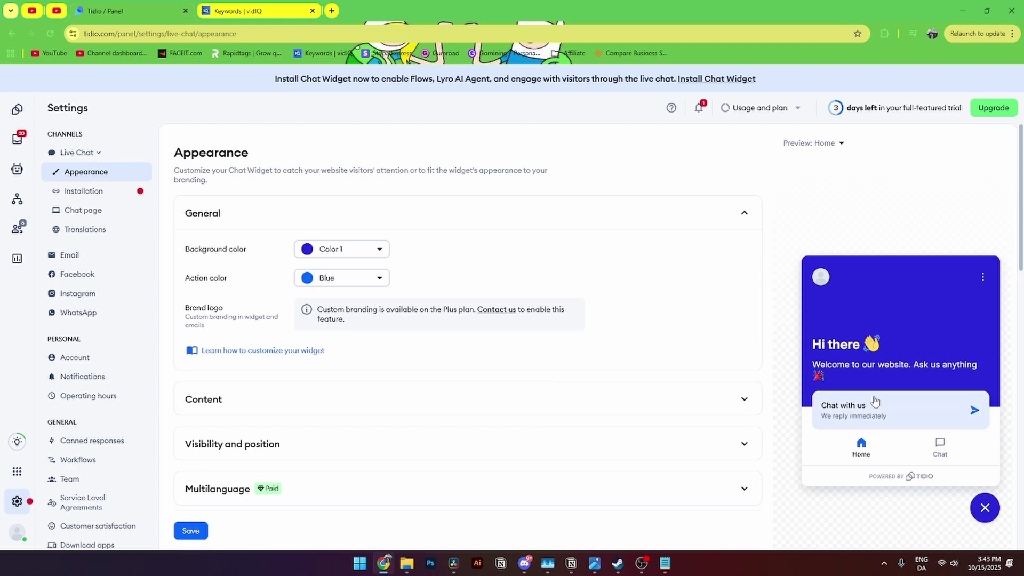